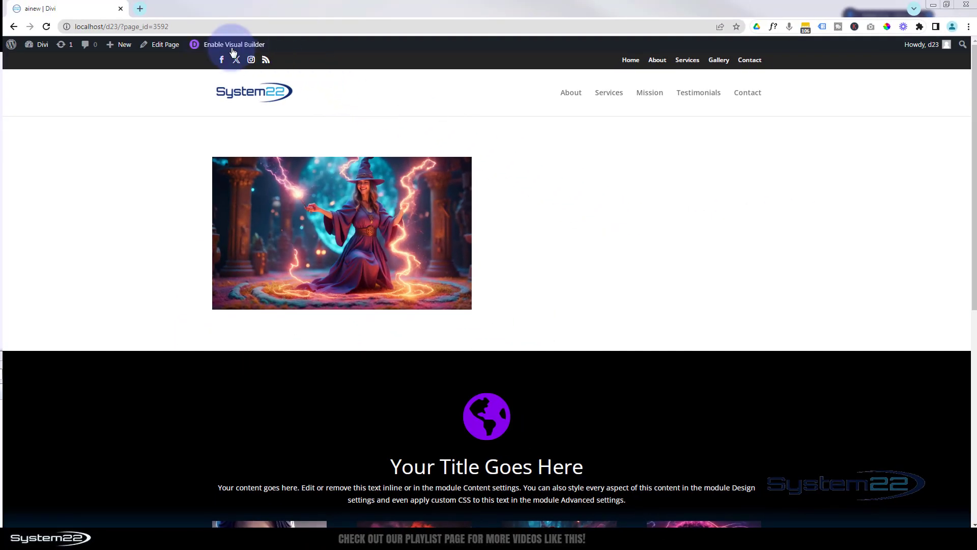
Enable the Visual Builder and add a Call To Action module to the empty column beside the witch image.
click(231, 45)
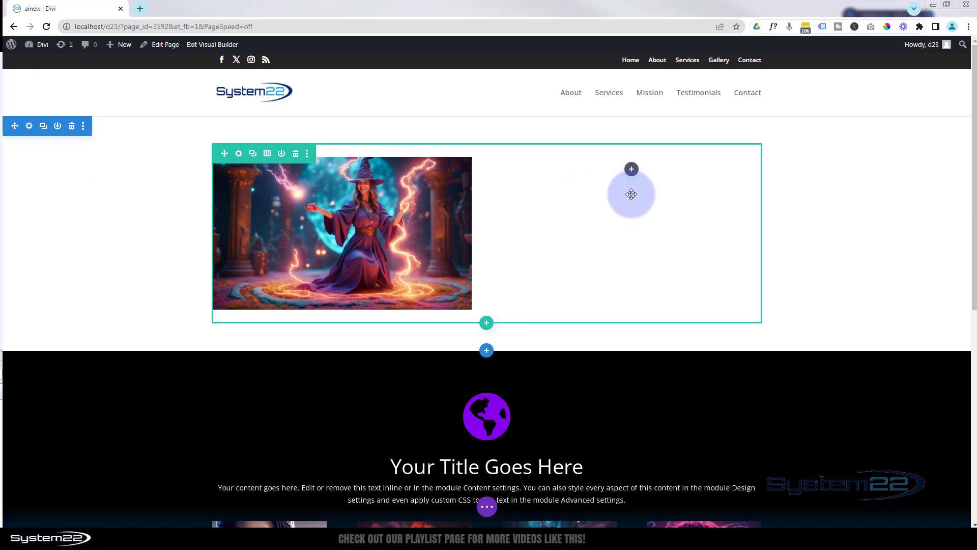
click(632, 170)
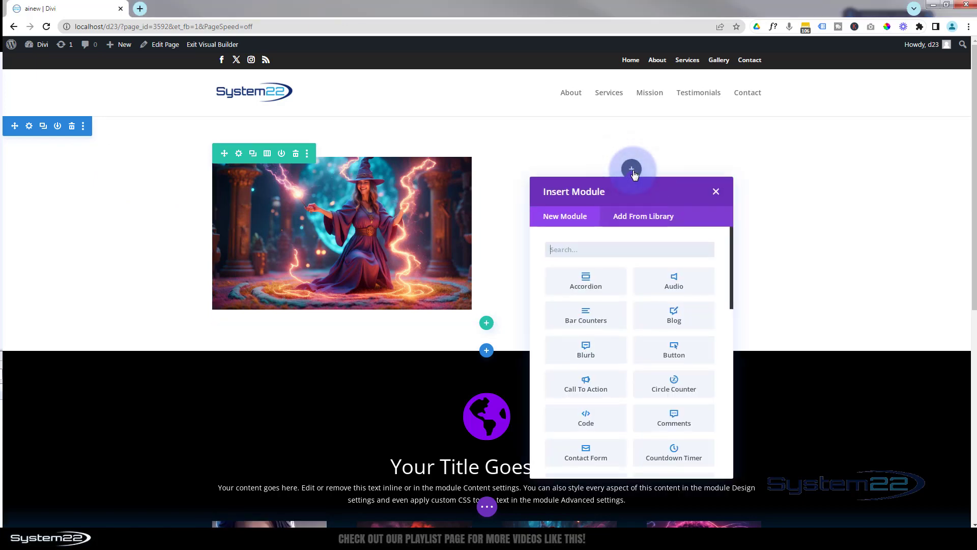
click(605, 393)
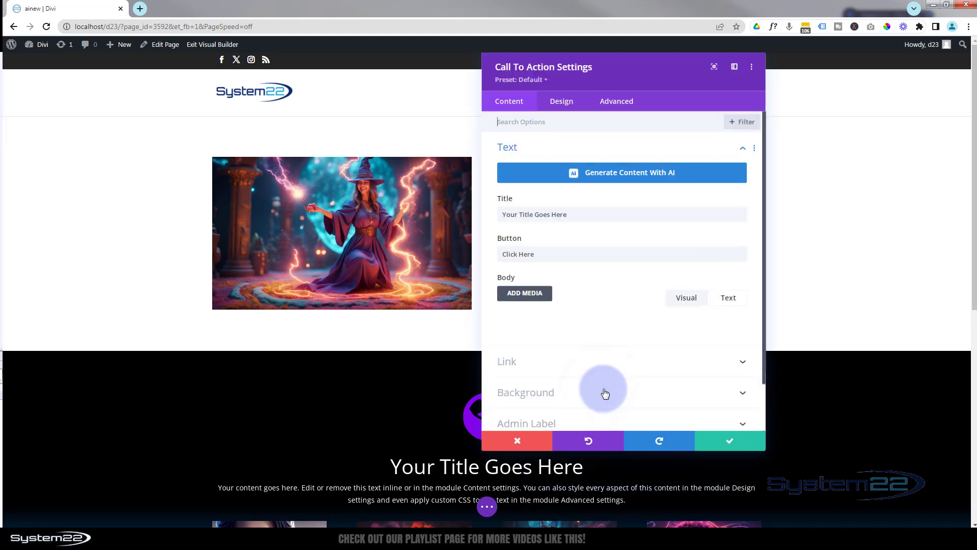
click(633, 116)
drag(642, 83, 364, 72)
drag(245, 29, 237, 29)
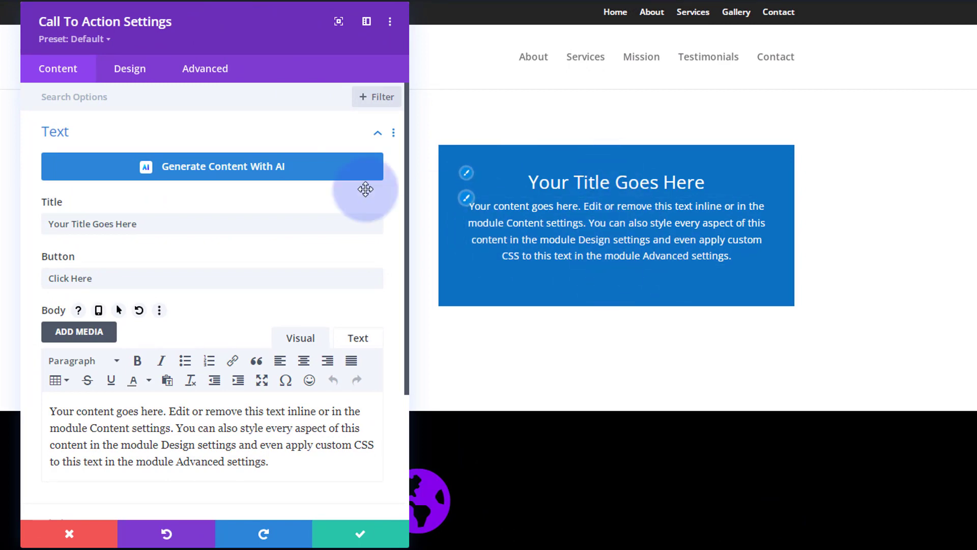
click(147, 223)
triple_click(74, 217)
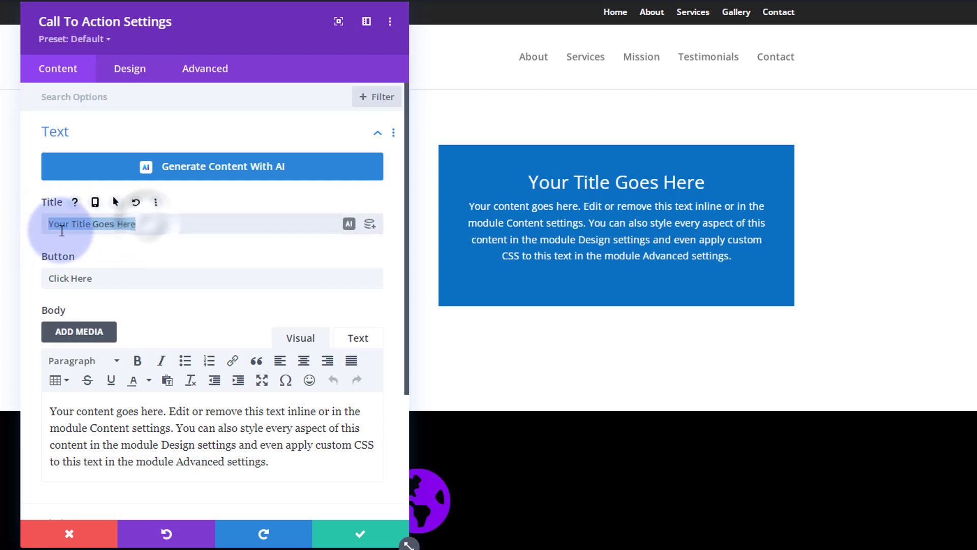
drag(98, 278, 48, 278)
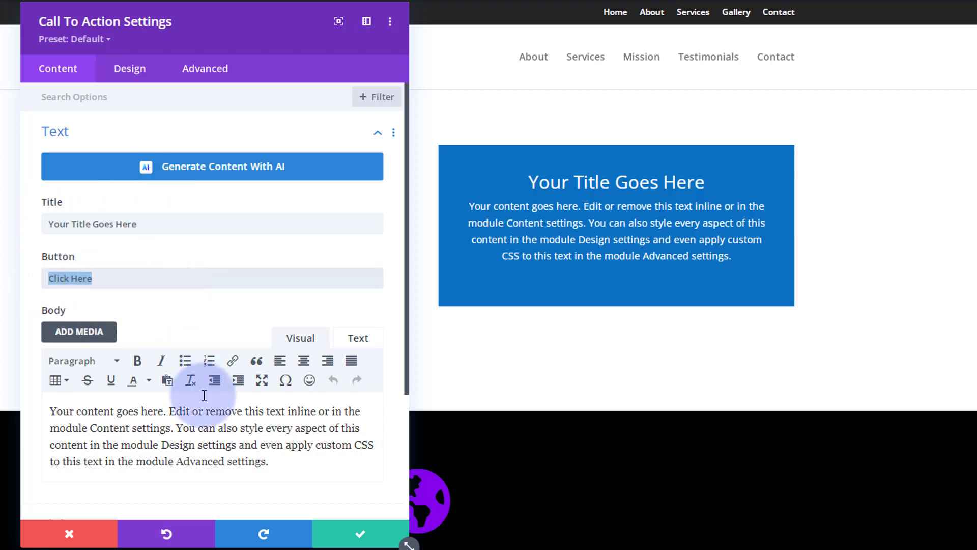
drag(263, 454, 56, 410)
Set the Call To Action module's button link URL to # so that its button is shown.
scroll(141, 261, down, 4)
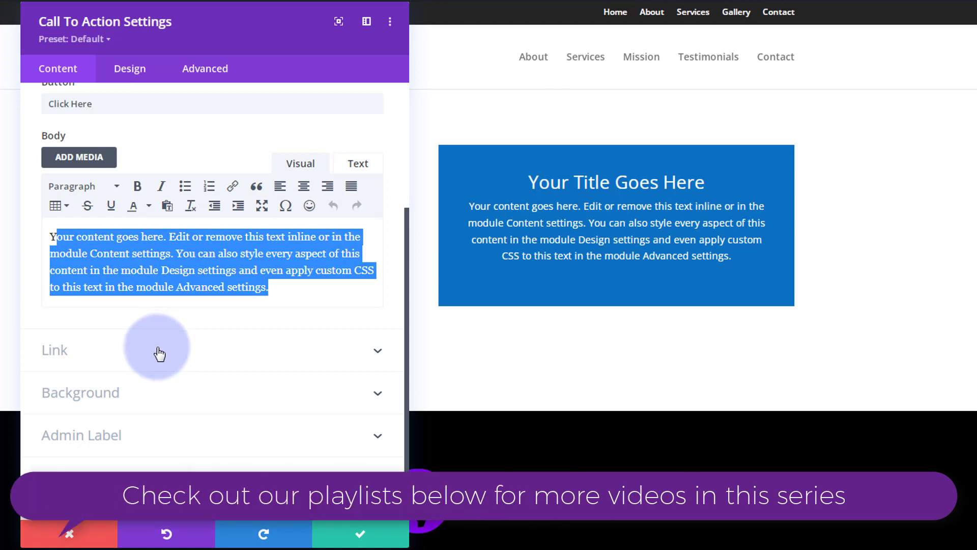
click(127, 353)
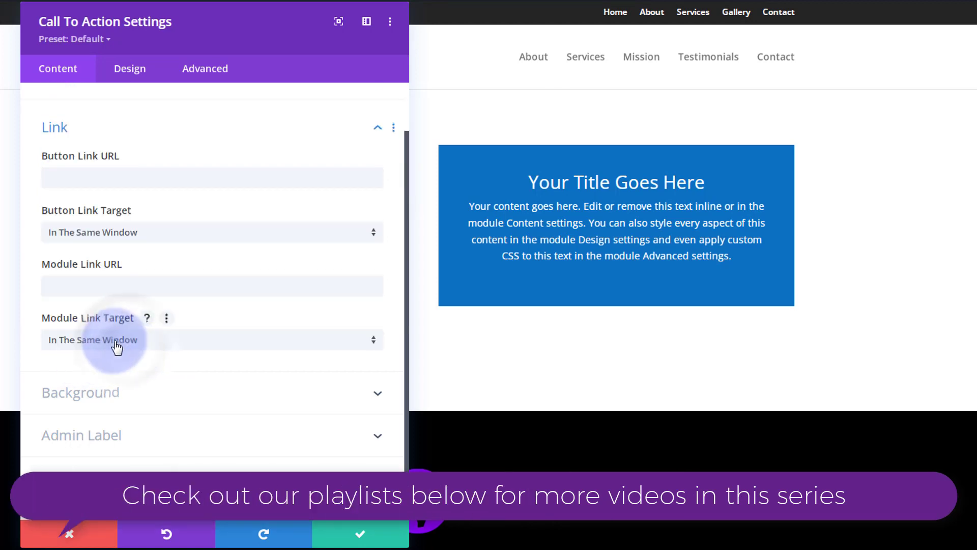
click(58, 178)
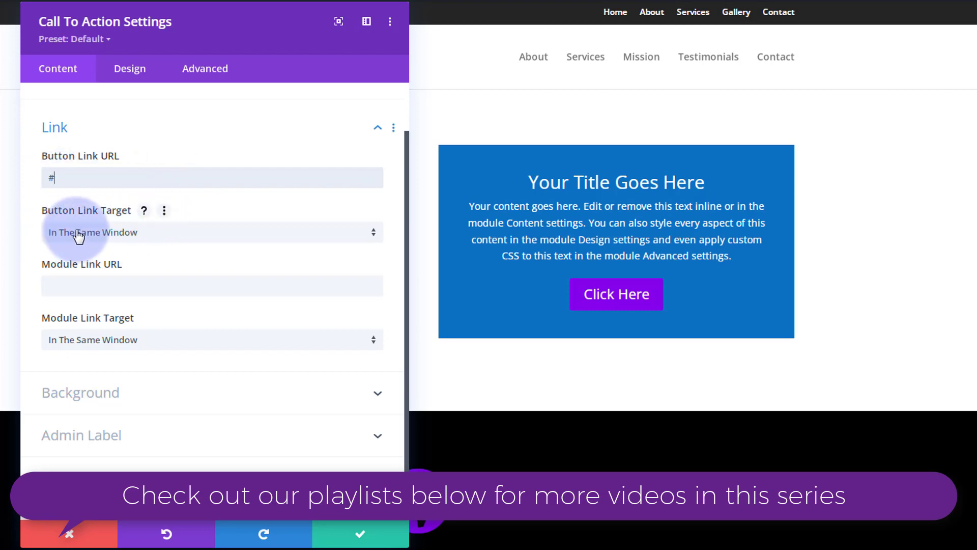
click(160, 239)
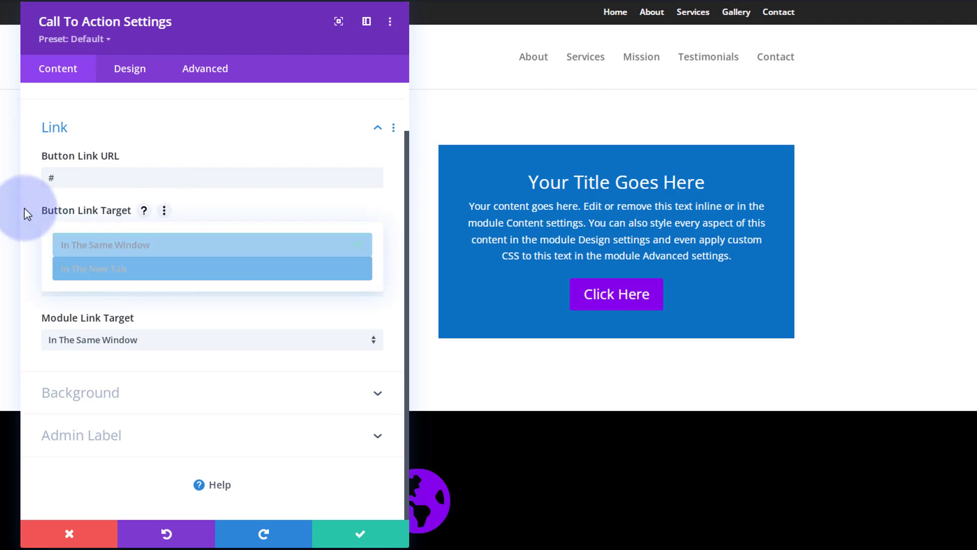
click(34, 229)
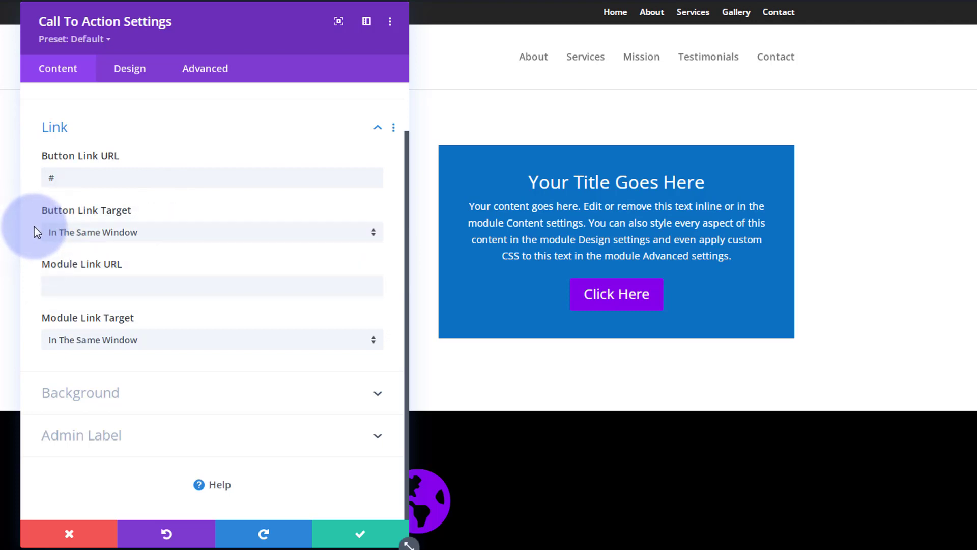
click(67, 286)
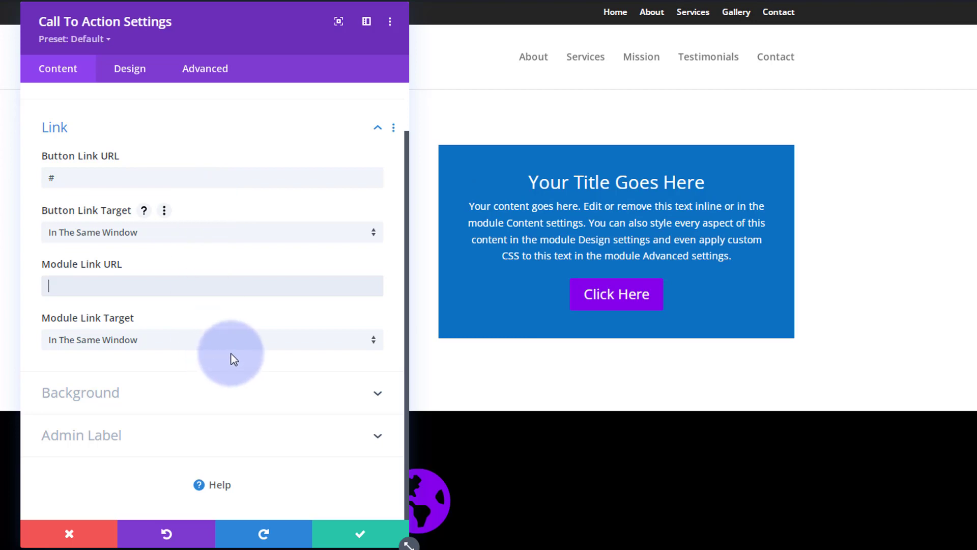
Set the Call To Action module's height to 300px in its design sizing options.
click(215, 390)
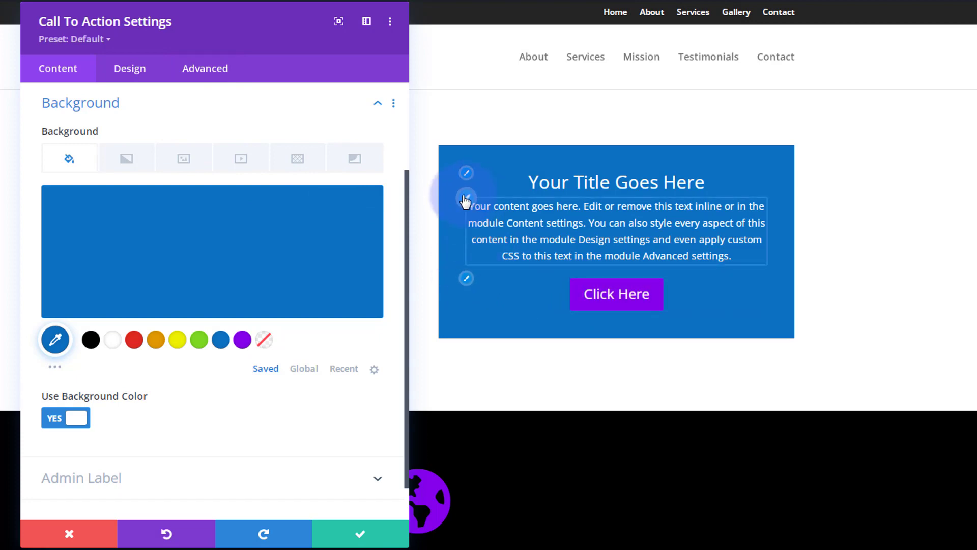
click(467, 279)
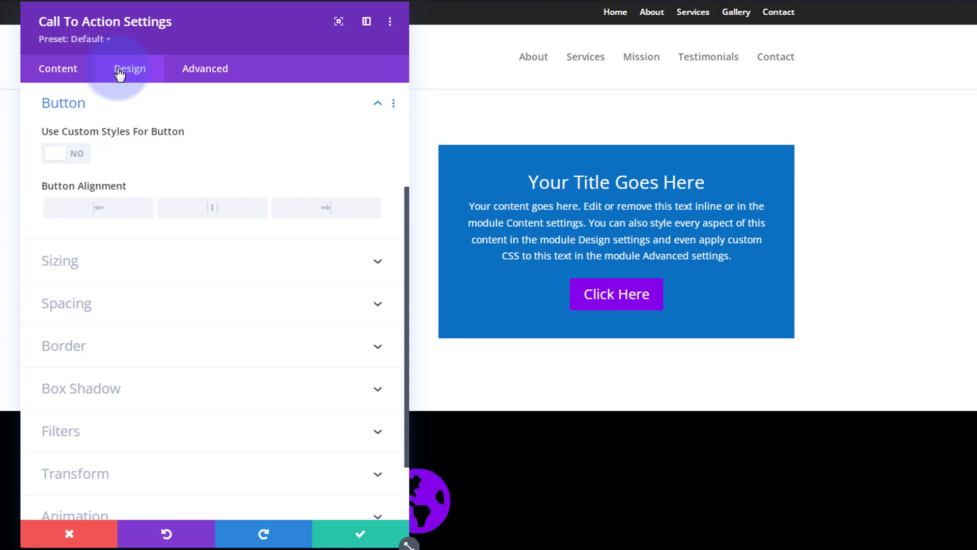
click(138, 263)
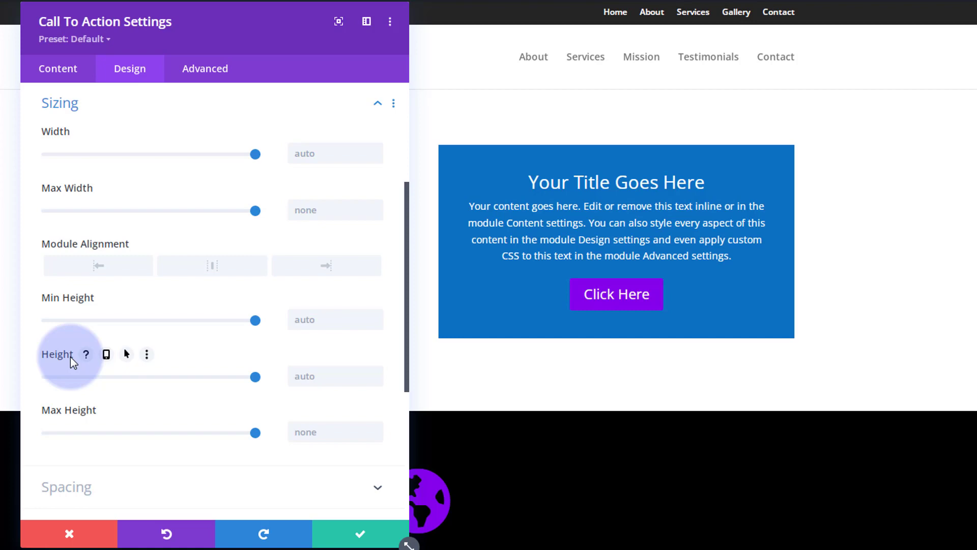
click(302, 376)
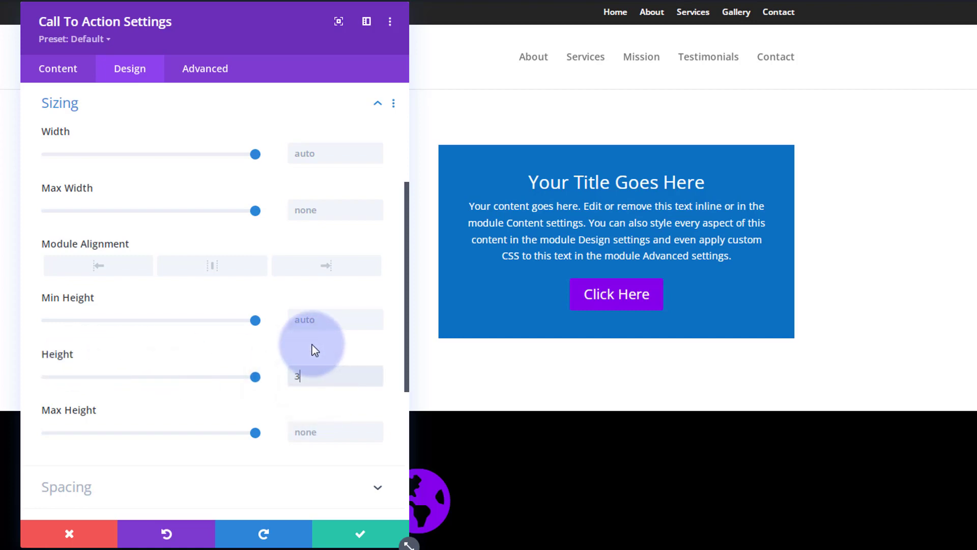
text(300px)
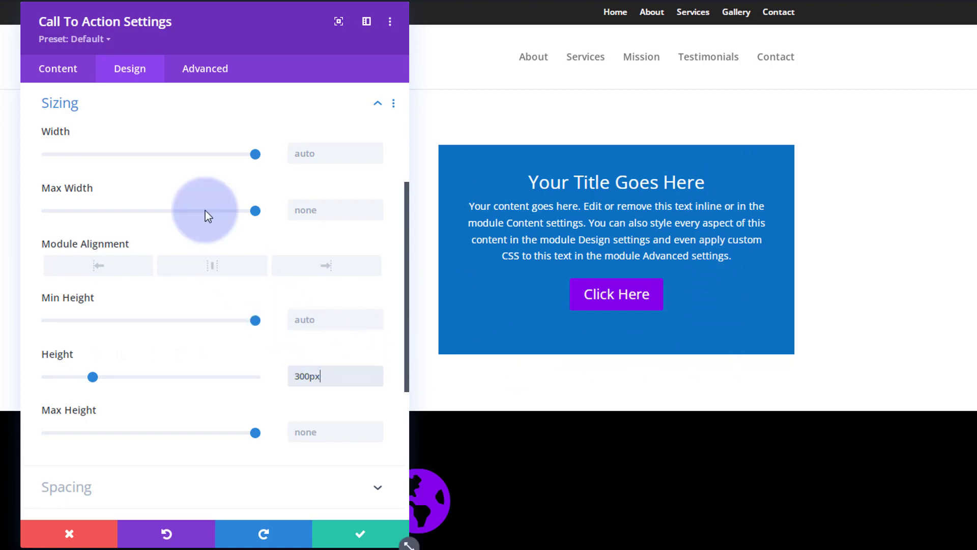
drag(227, 33, 236, 1)
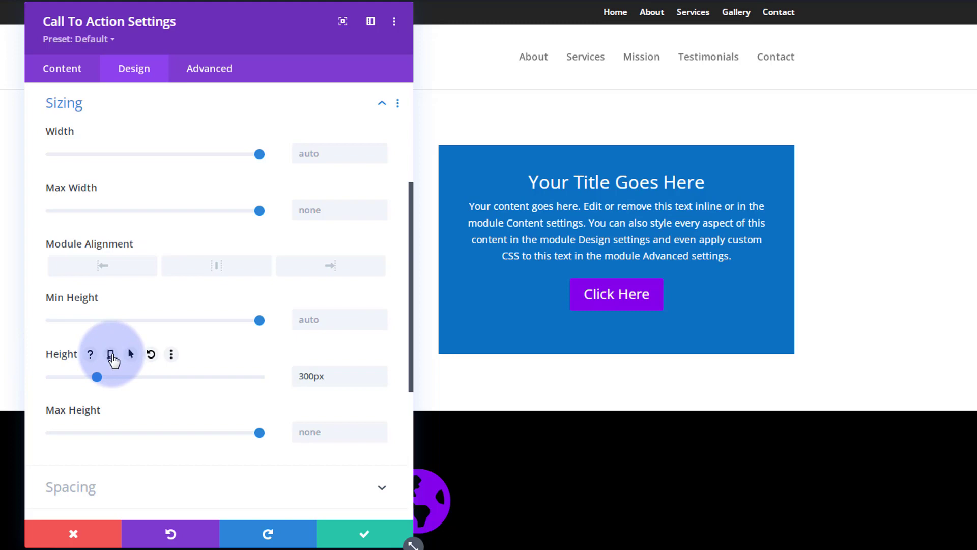
Check the module's responsive height in the tablet and phone views, return to the desktop view and save the module settings.
click(111, 355)
click(224, 388)
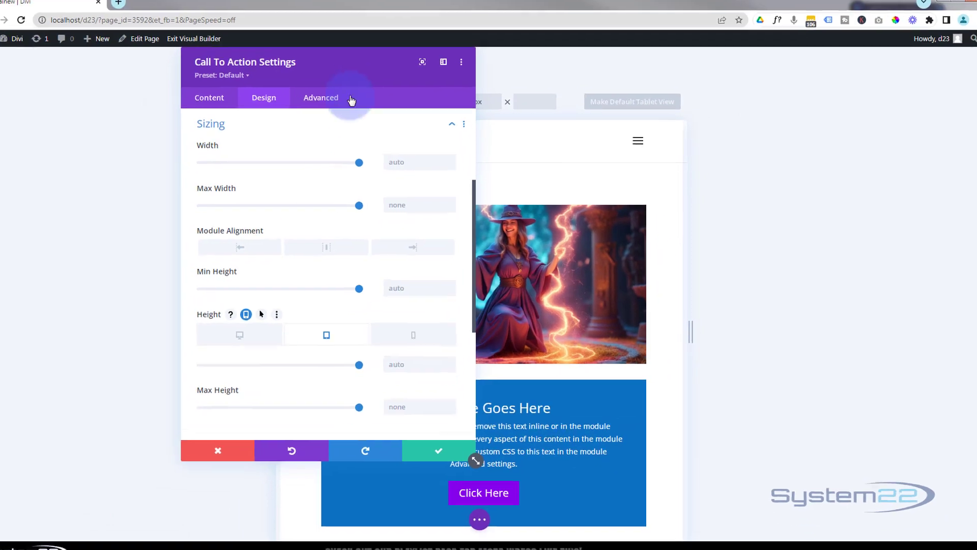
drag(354, 77, 176, 77)
scroll(514, 223, down, 3)
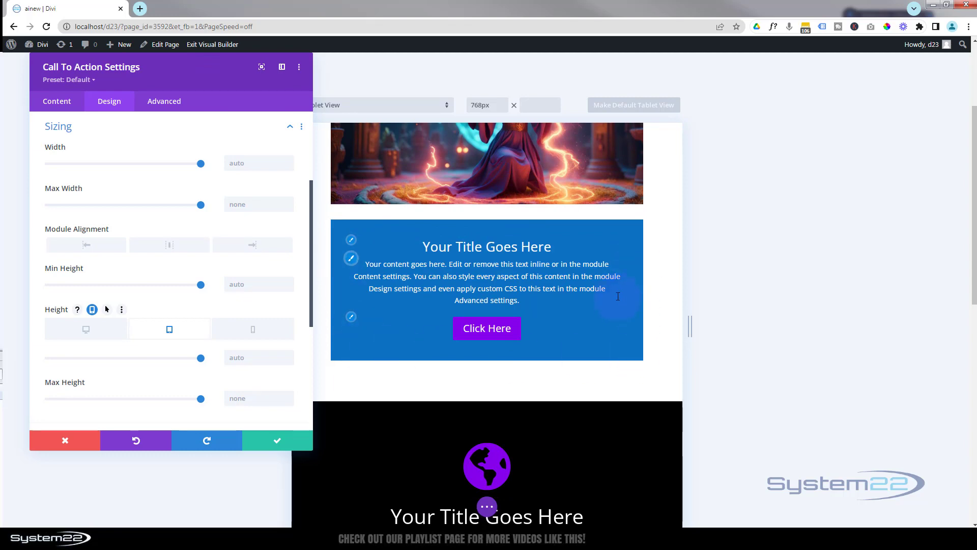
scroll(618, 296, up, 2)
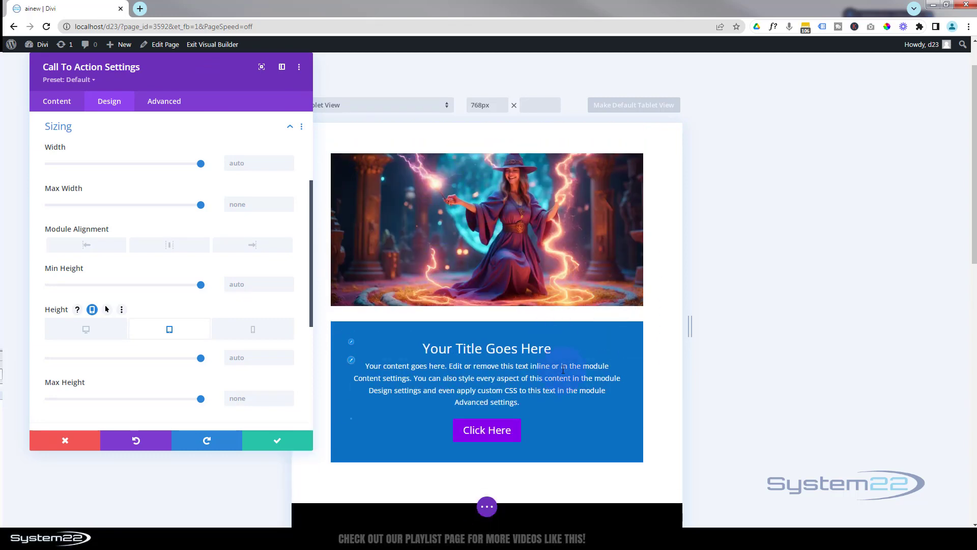
scroll(563, 370, down, 2)
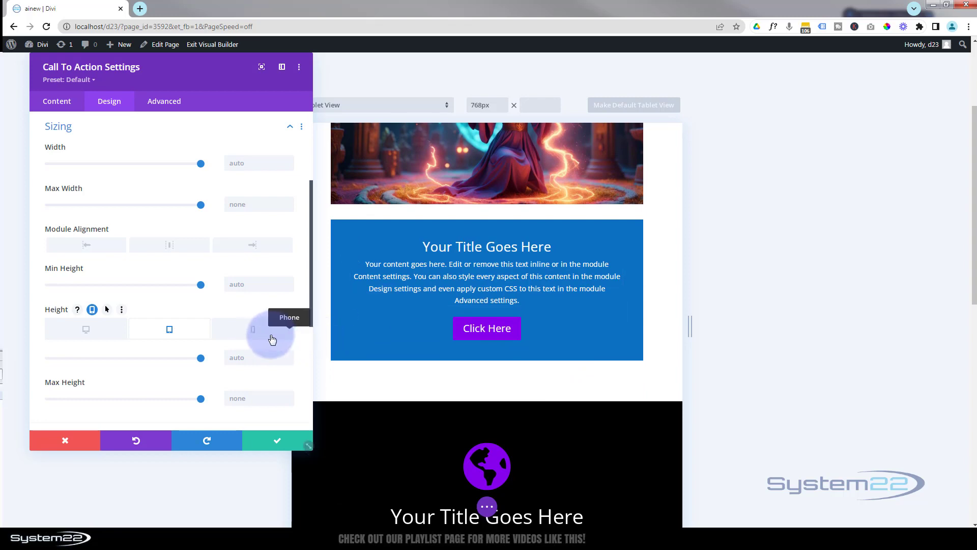
click(262, 332)
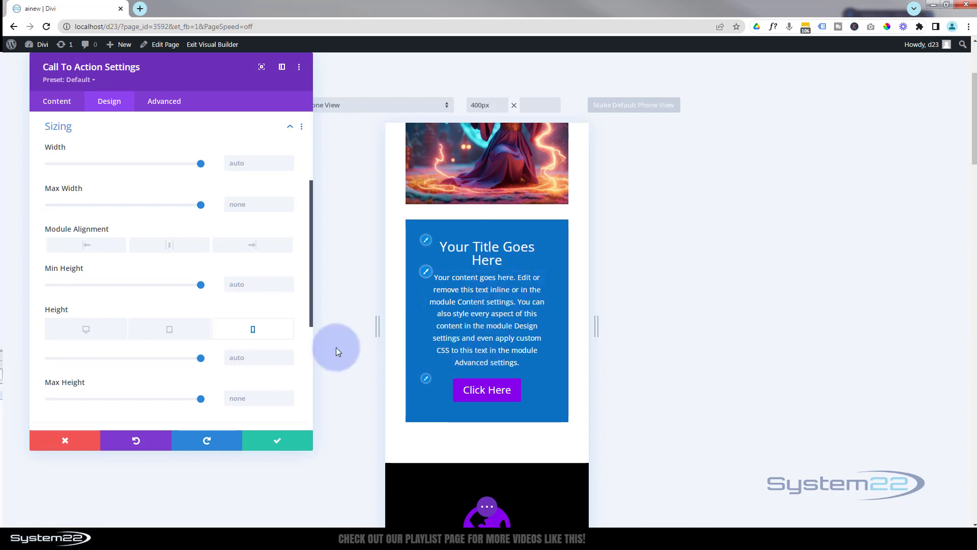
click(172, 333)
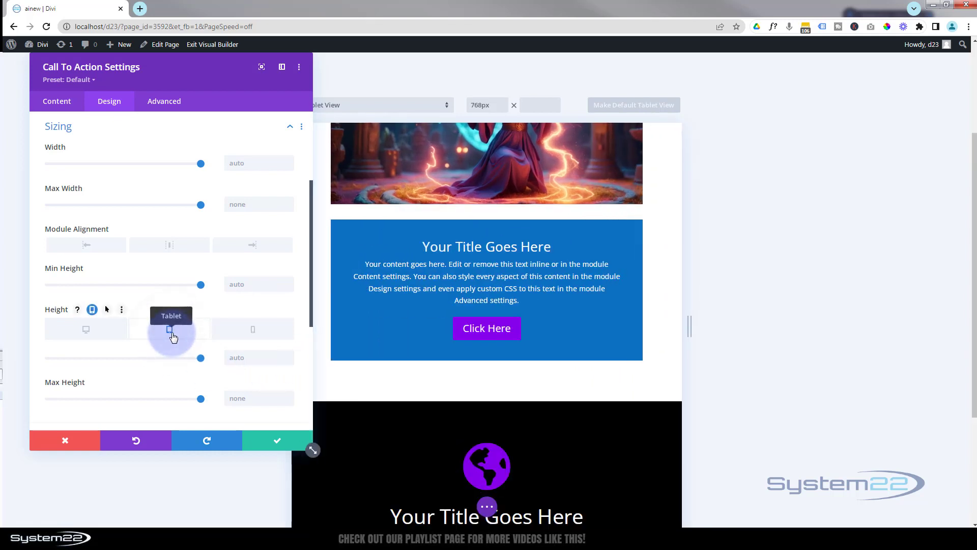
click(98, 334)
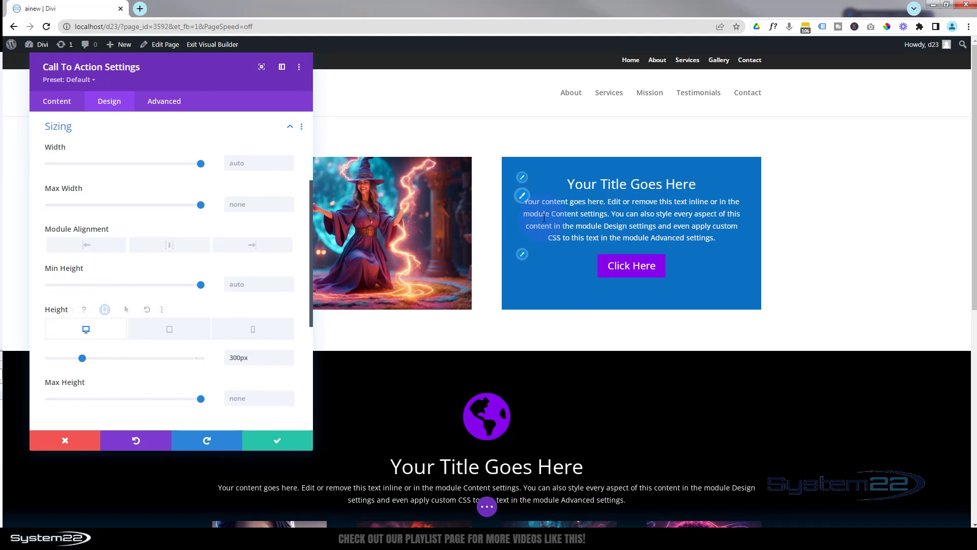
click(285, 443)
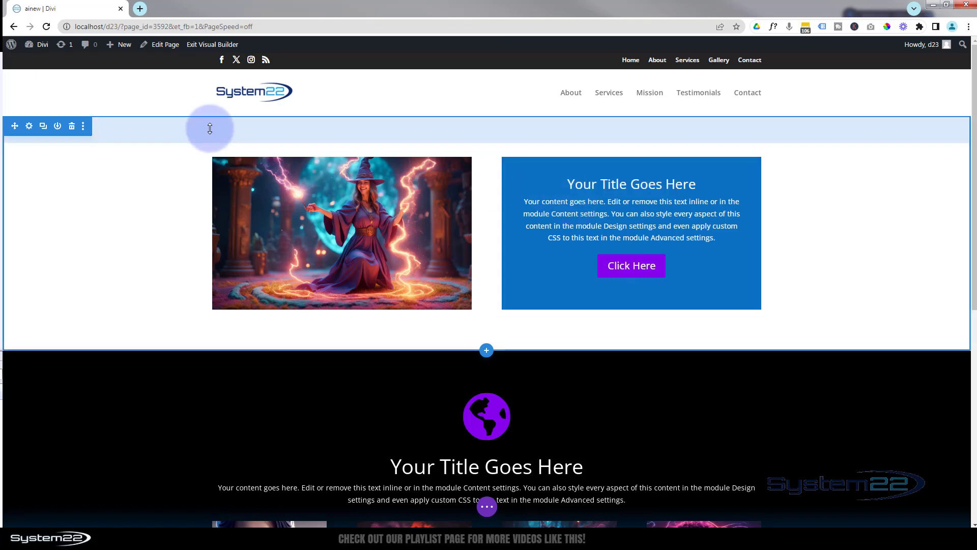
Upload the wizard image and set it as the background image of the row's second column.
click(238, 155)
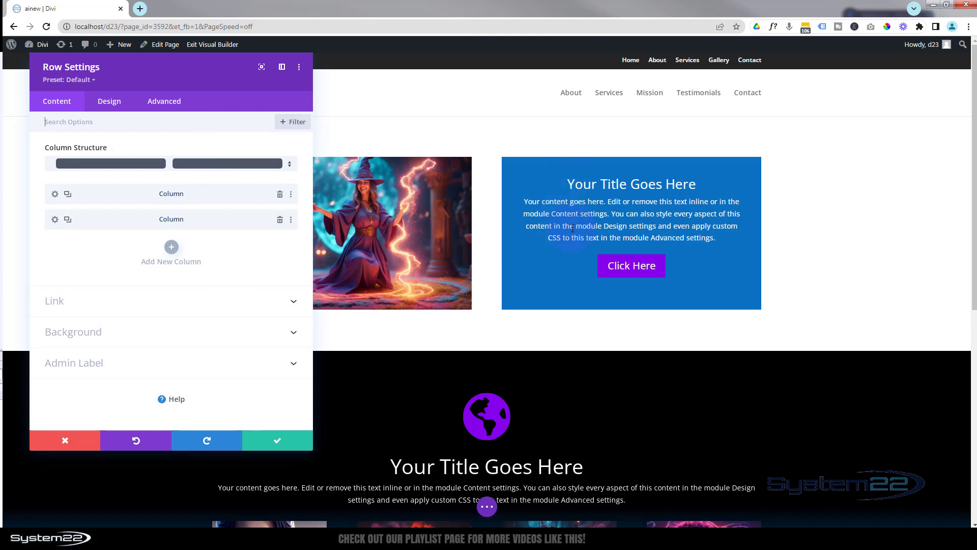
click(55, 220)
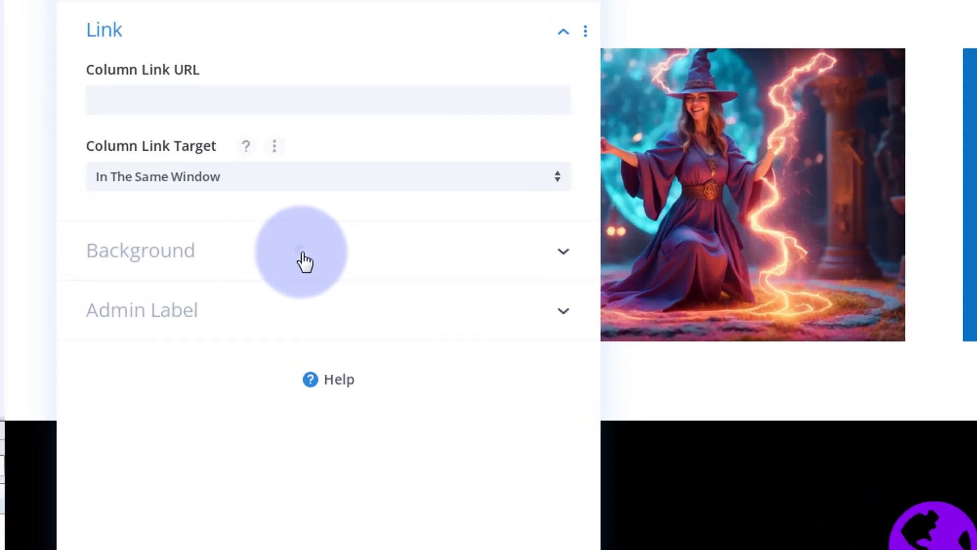
click(304, 257)
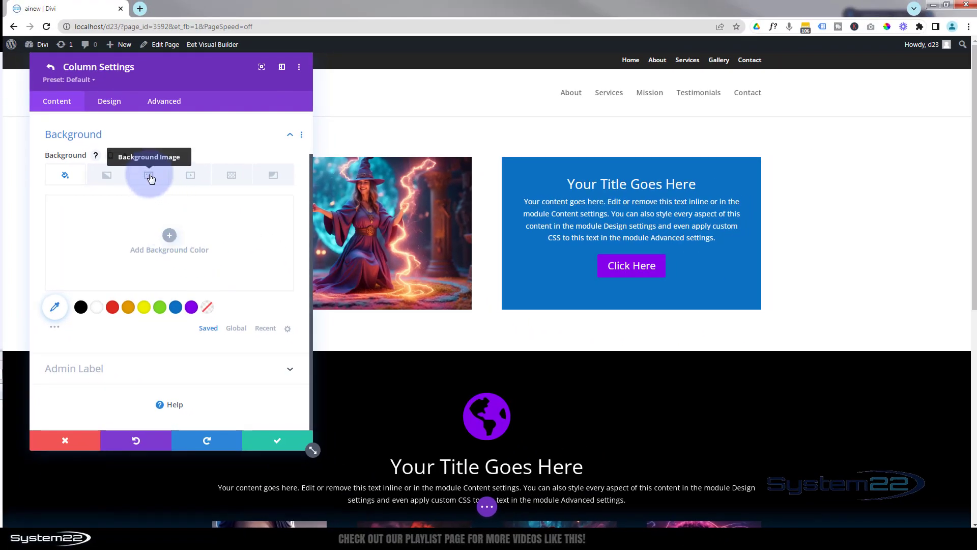
click(148, 177)
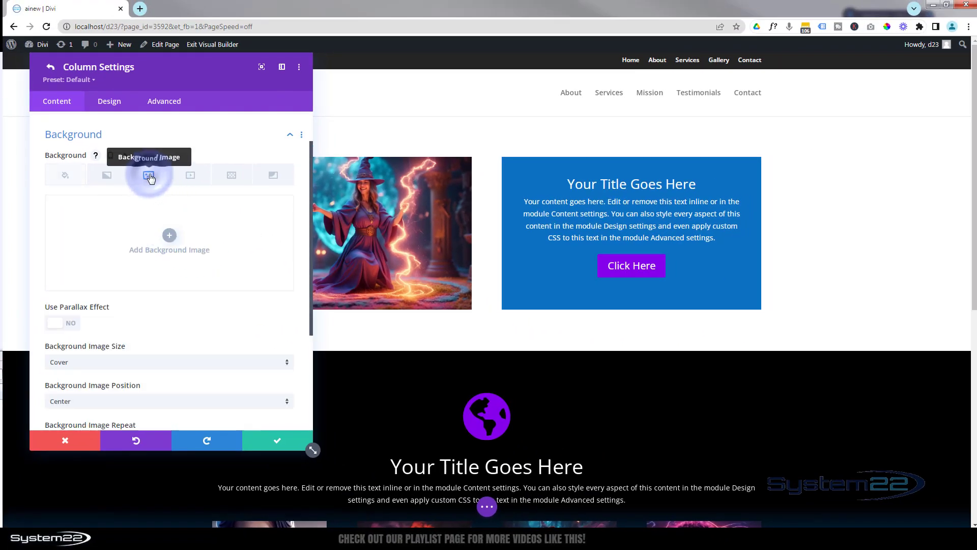
click(171, 239)
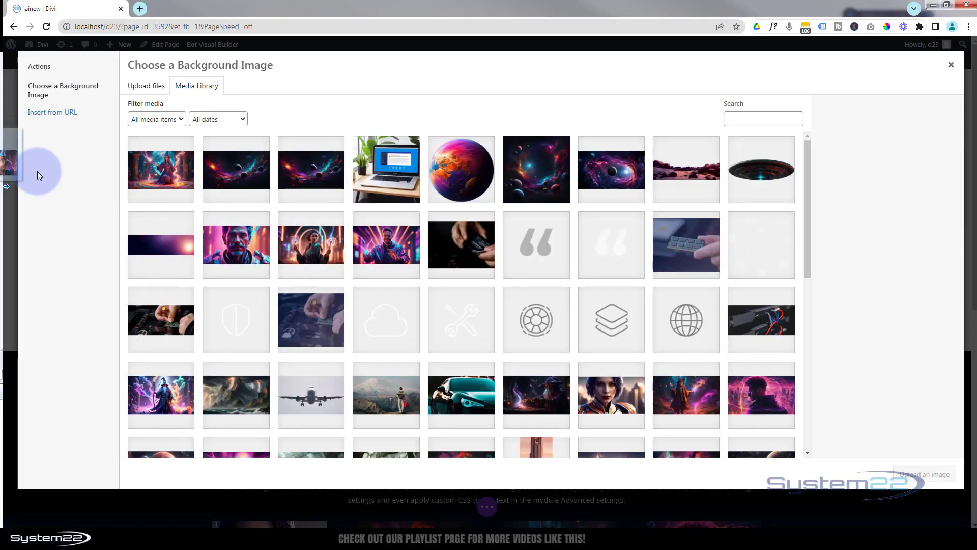
drag(39, 175, 157, 173)
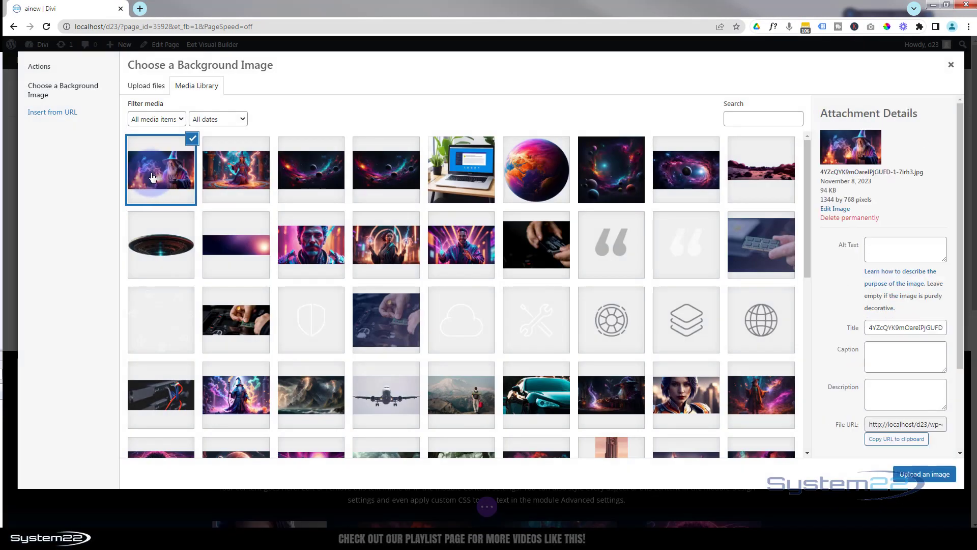
click(925, 476)
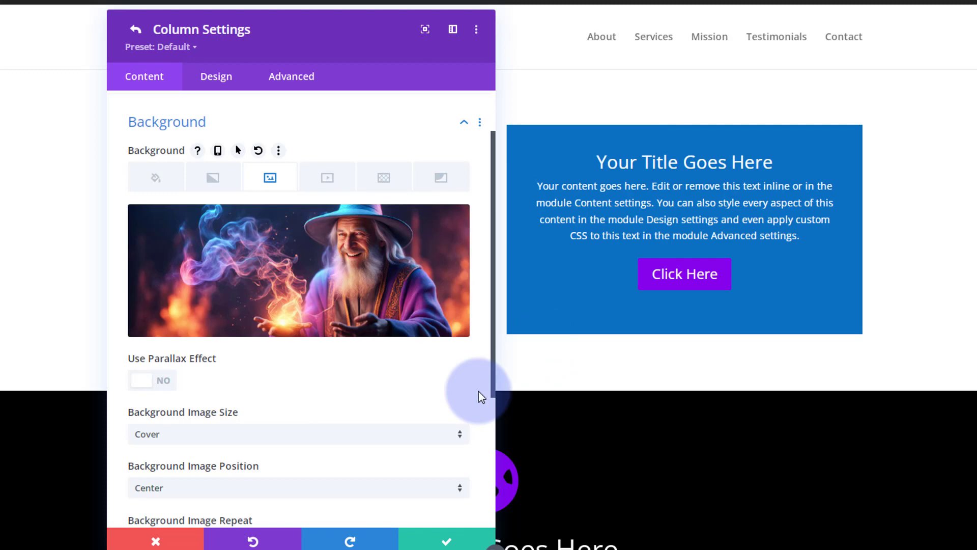
scroll(355, 360, up, 3)
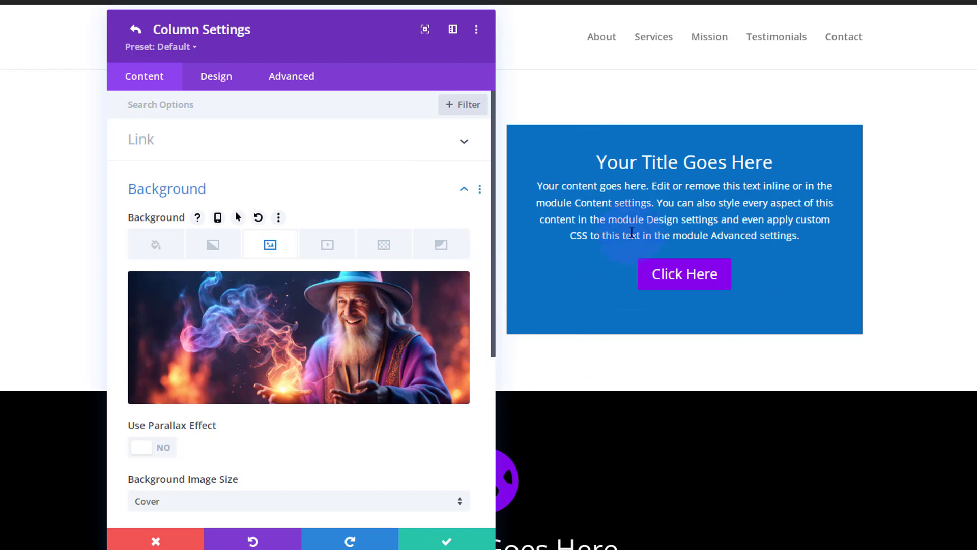
mouse_move(393, 395)
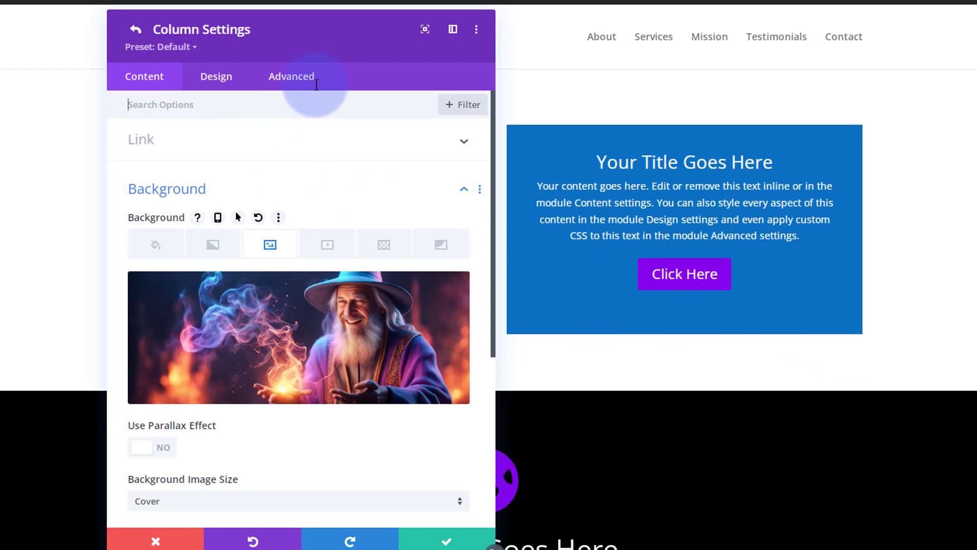
Add the custom CSS height:300px; to the column's main element and show its responsive device variants.
click(300, 82)
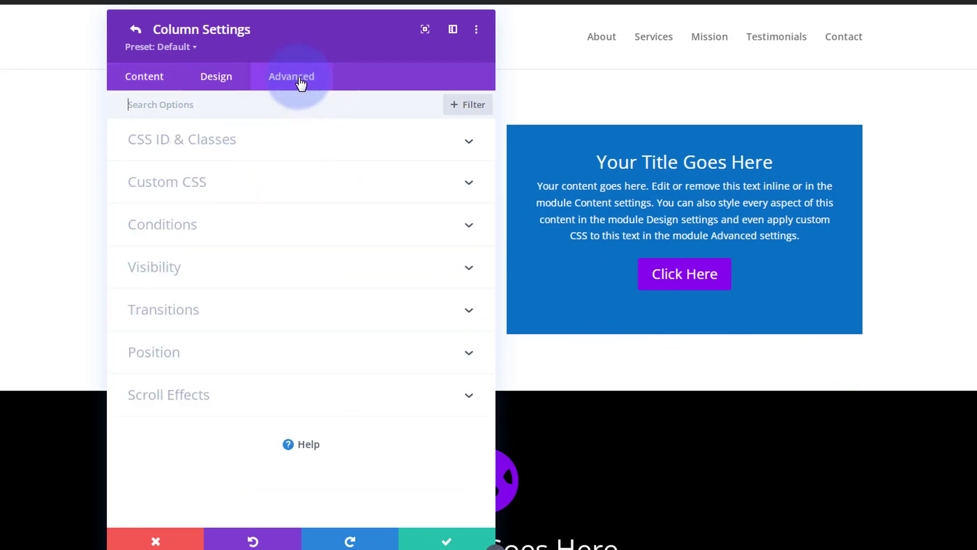
click(295, 182)
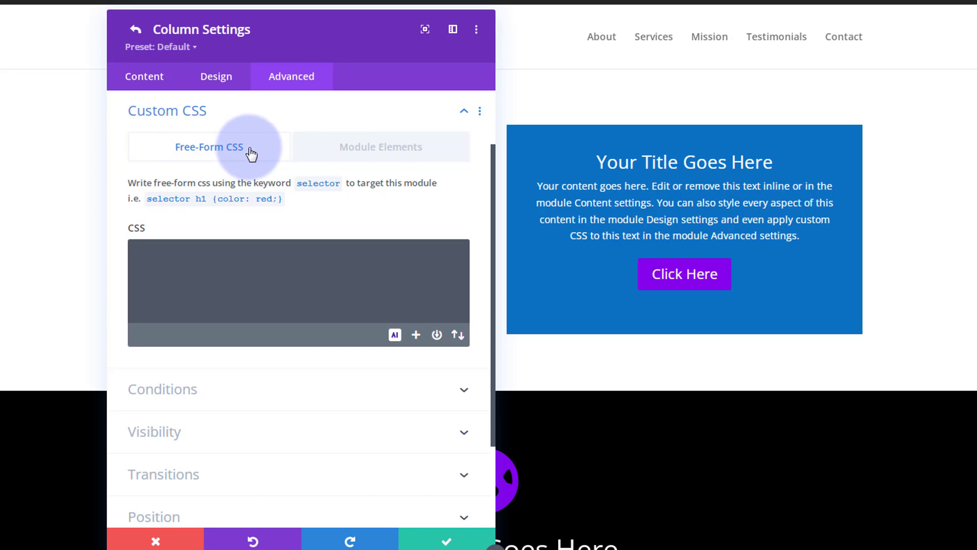
click(401, 152)
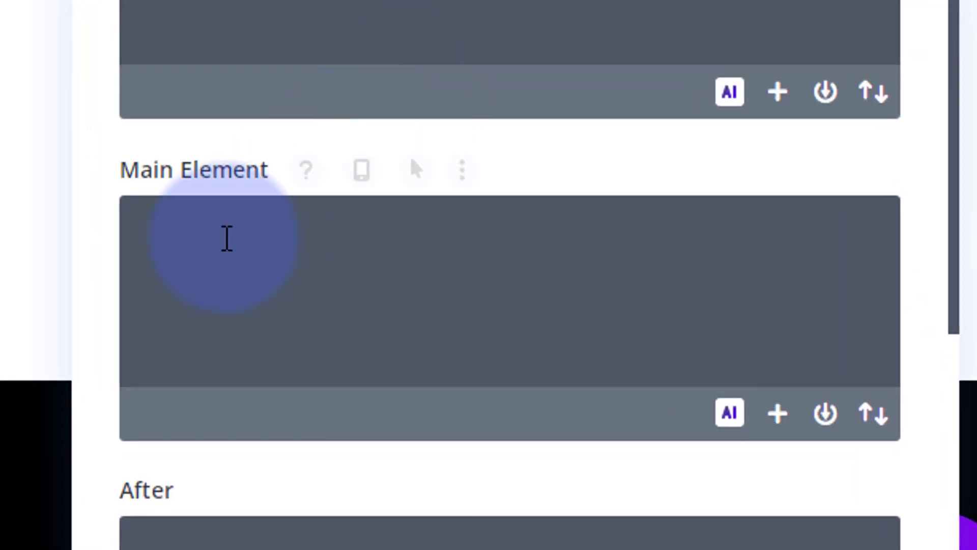
click(205, 396)
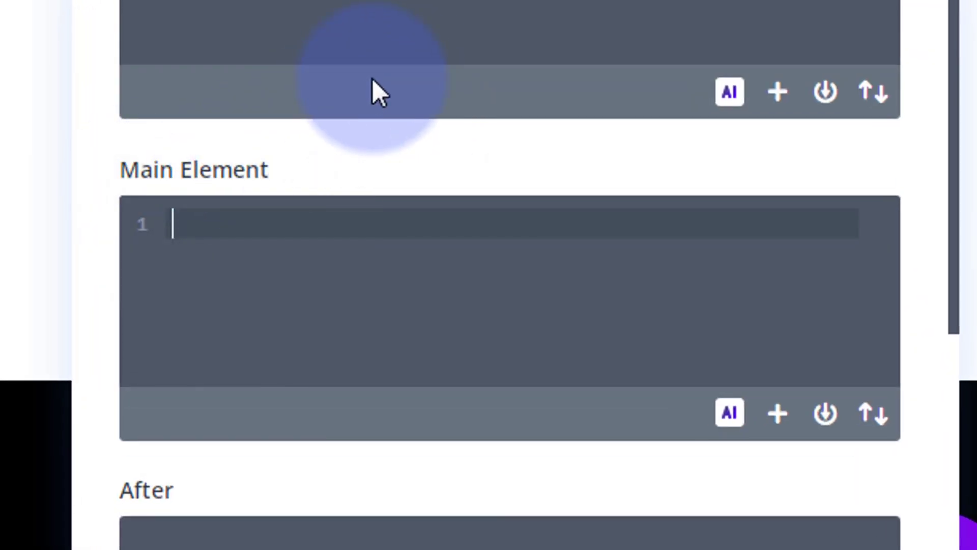
text(height:)
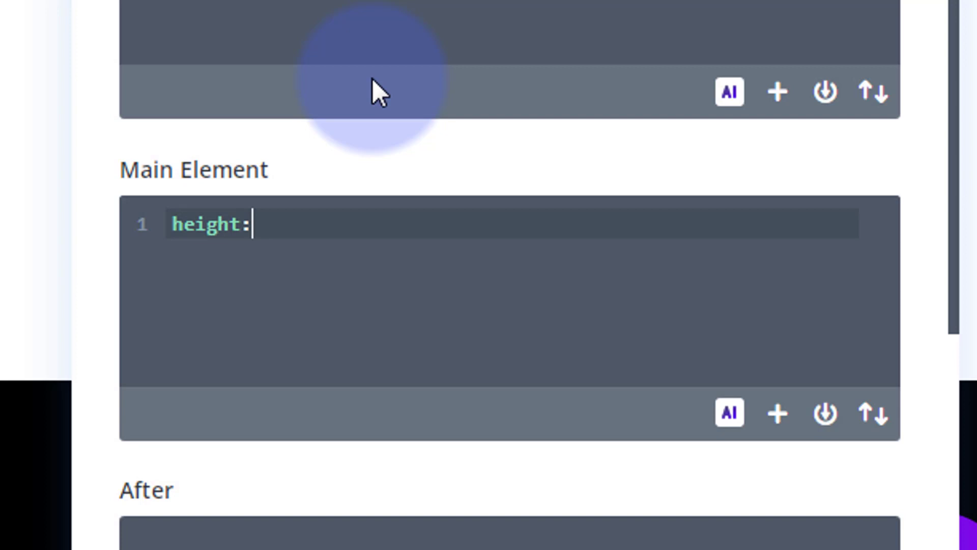
text(300px;)
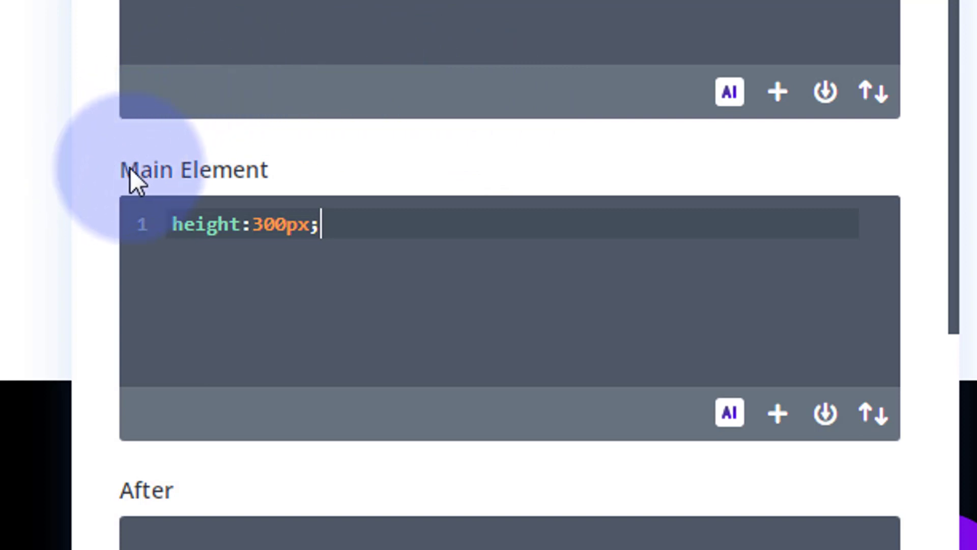
mouse_move(163, 169)
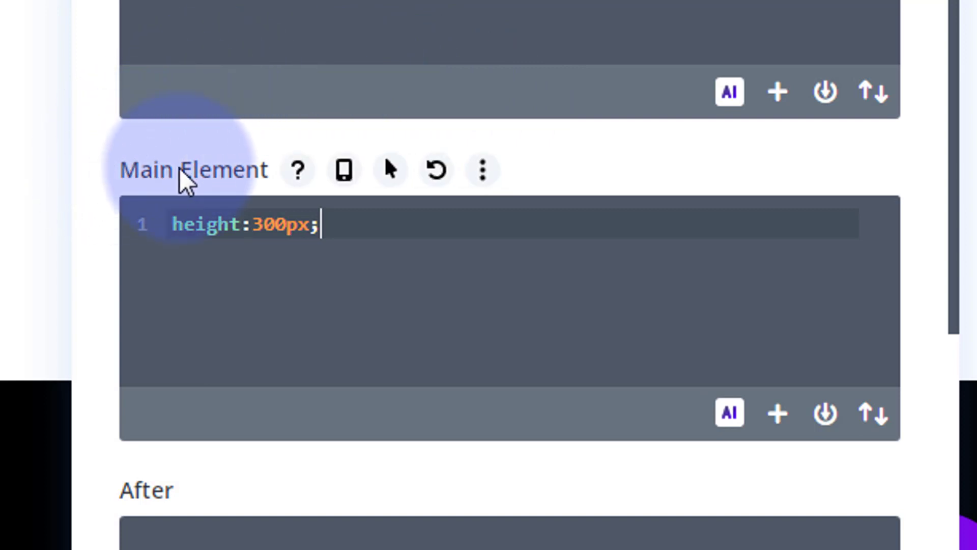
click(344, 169)
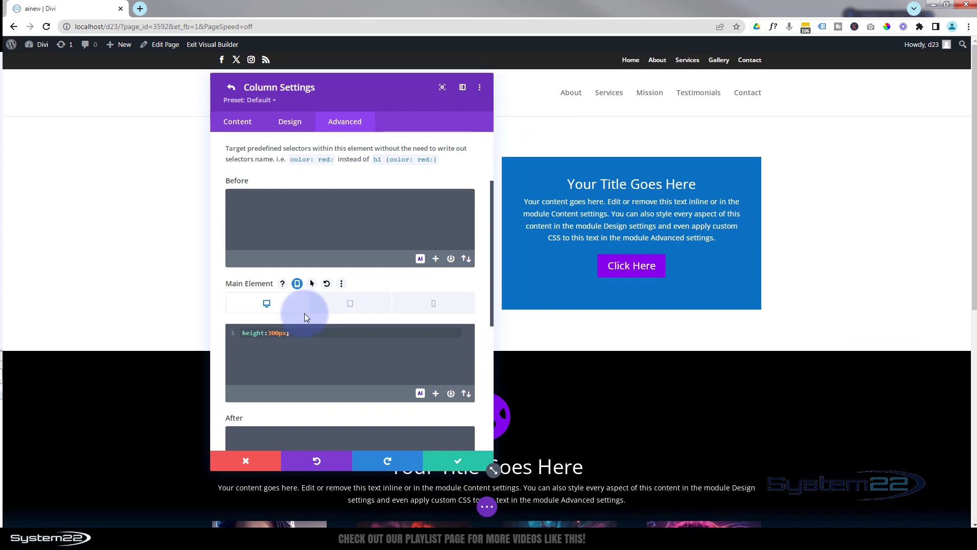
scroll(303, 315, up, 2)
click(295, 210)
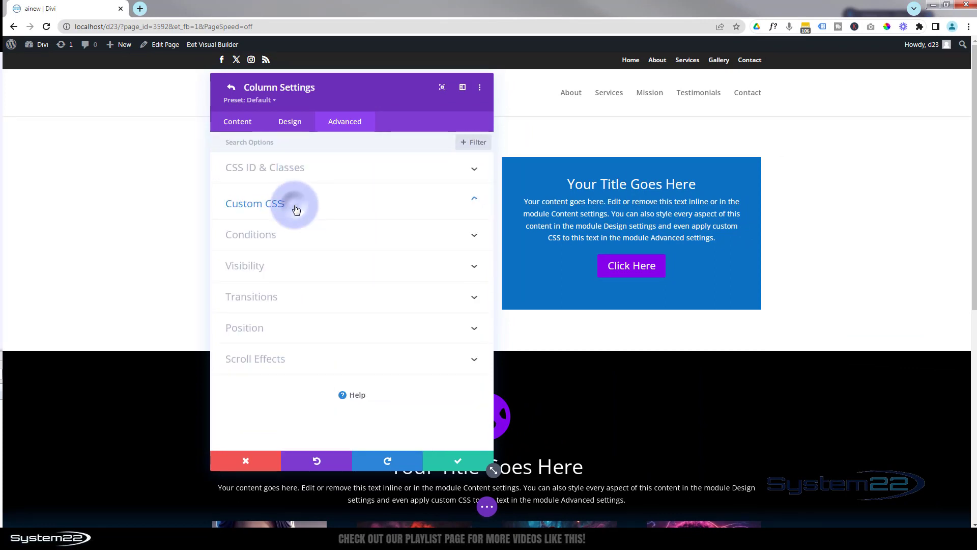
Set the column's horizontal and vertical overflow to Hidden, and save the column and row settings.
click(346, 125)
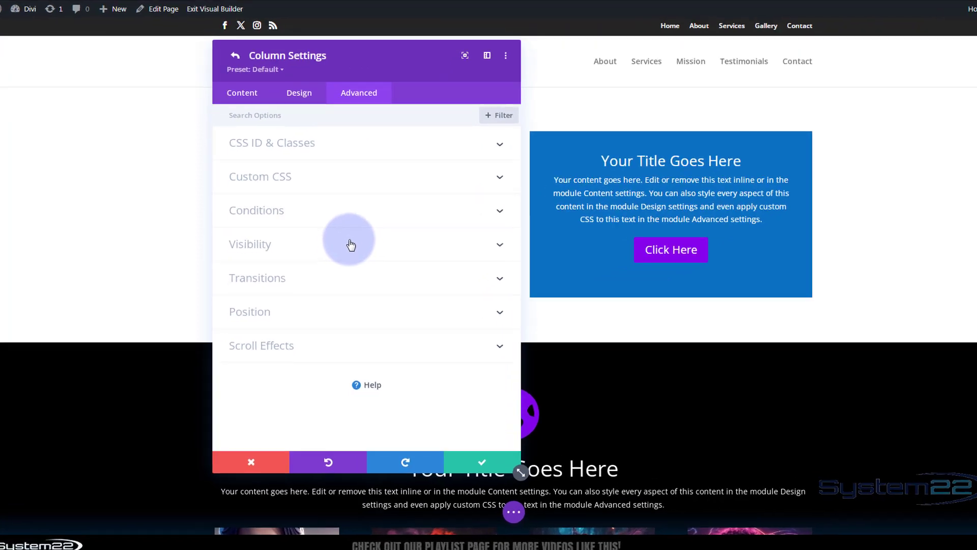
click(337, 258)
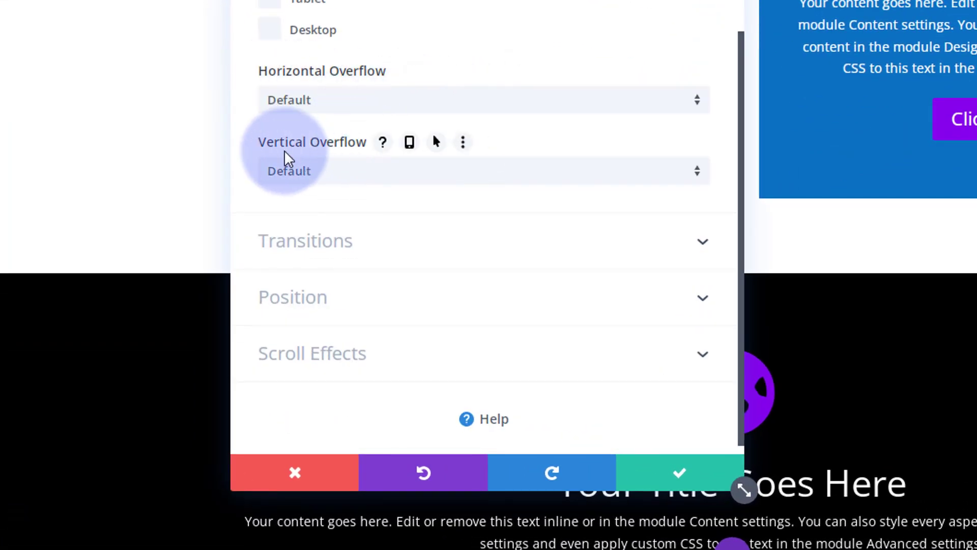
click(377, 102)
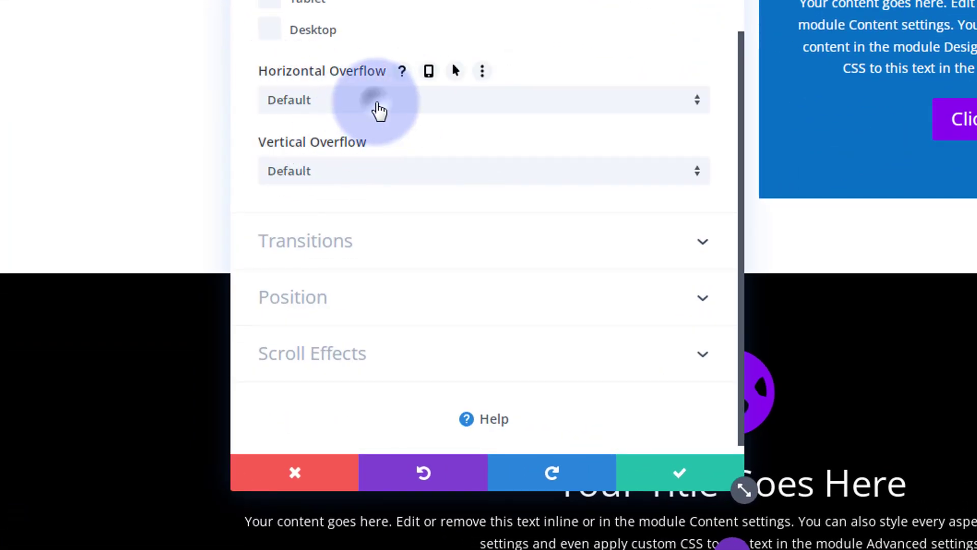
click(362, 216)
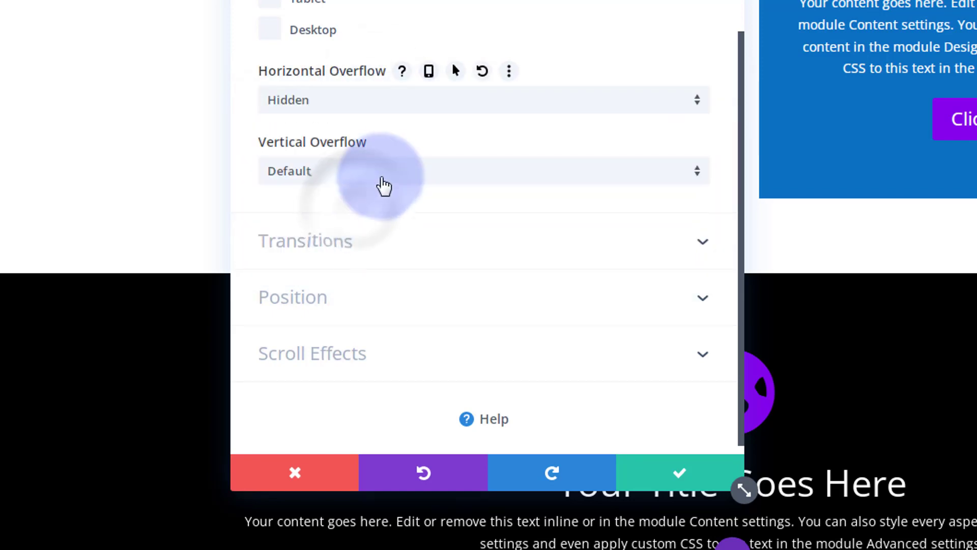
click(384, 177)
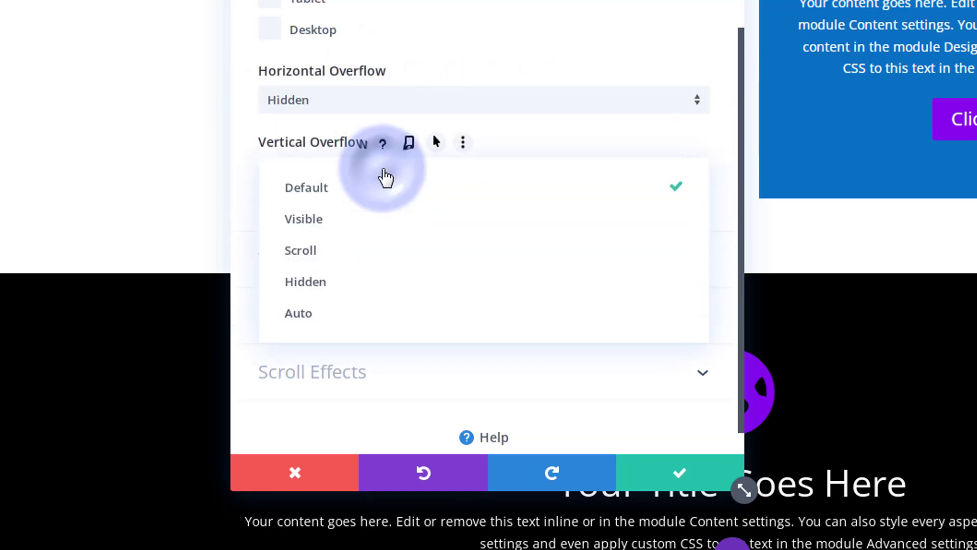
click(385, 288)
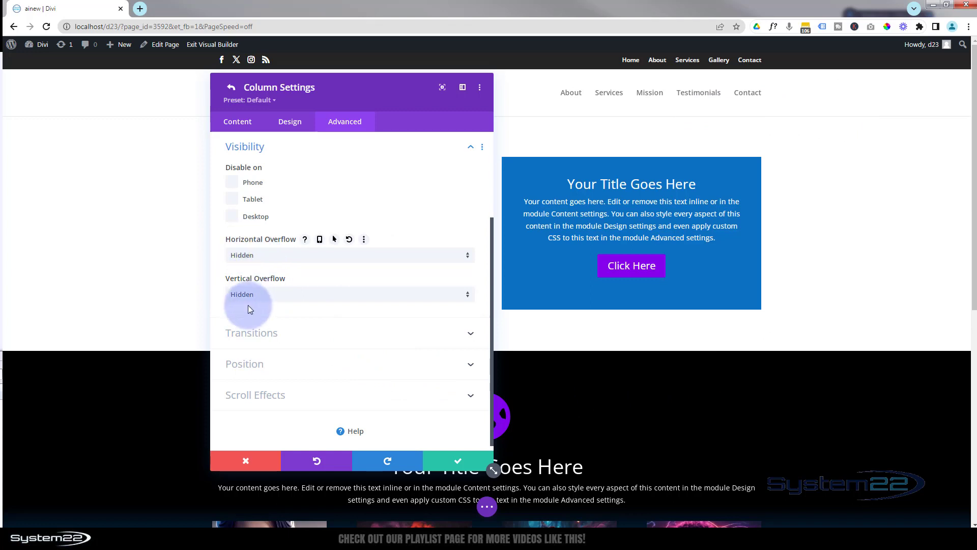
click(457, 462)
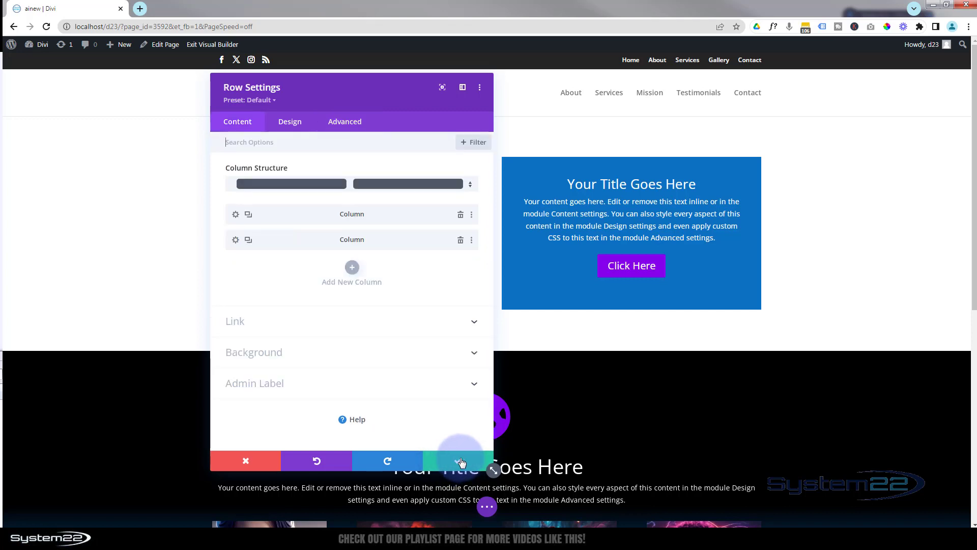
click(462, 463)
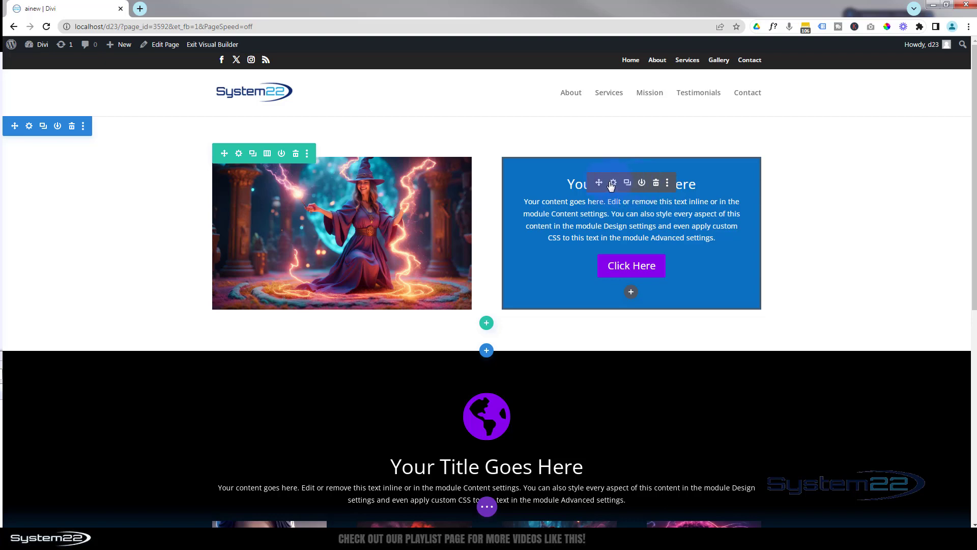
Set the Call To Action module's top and right padding to 100% in its design spacing options.
click(614, 183)
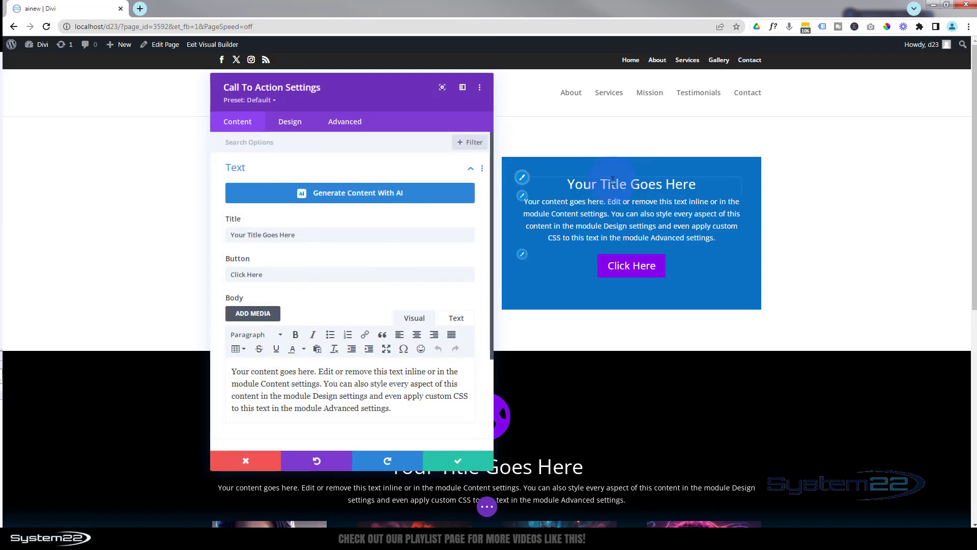
click(290, 122)
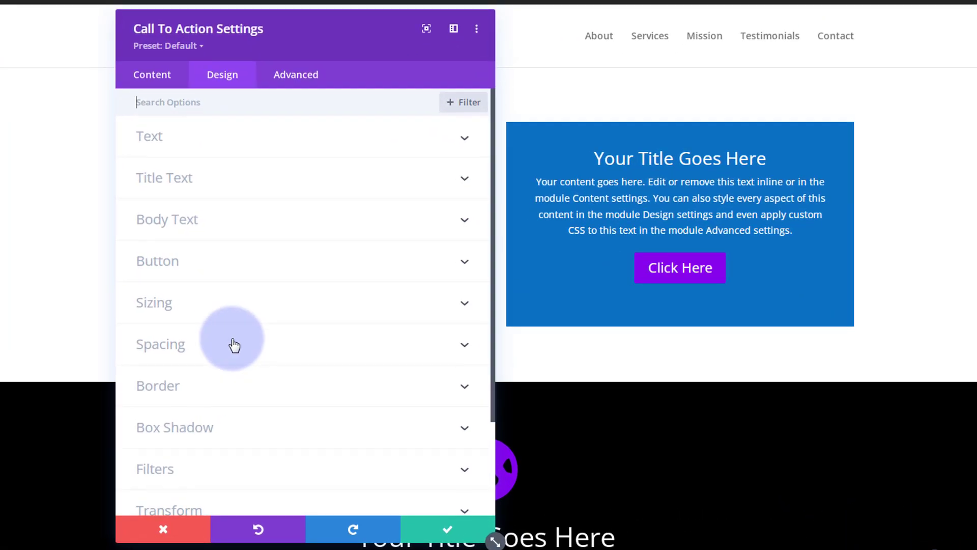
click(234, 345)
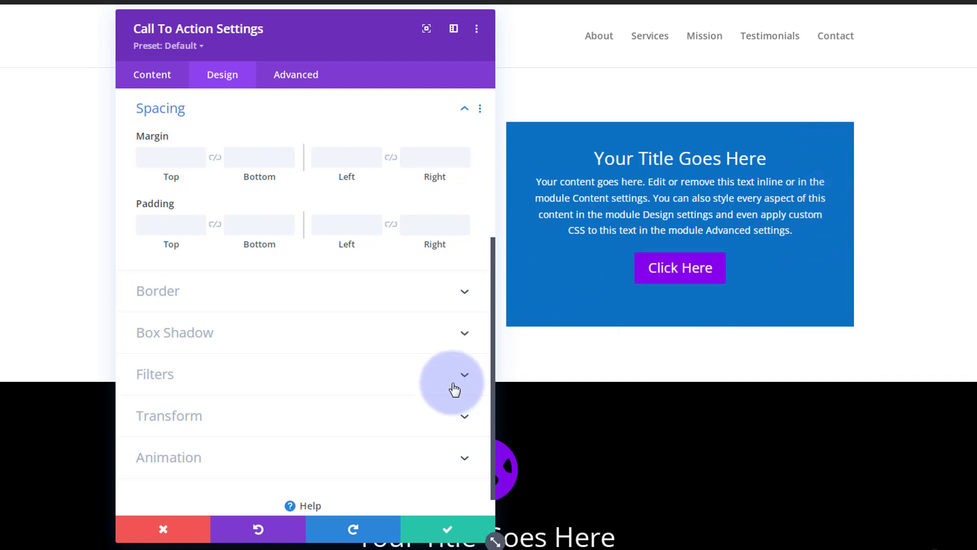
click(164, 226)
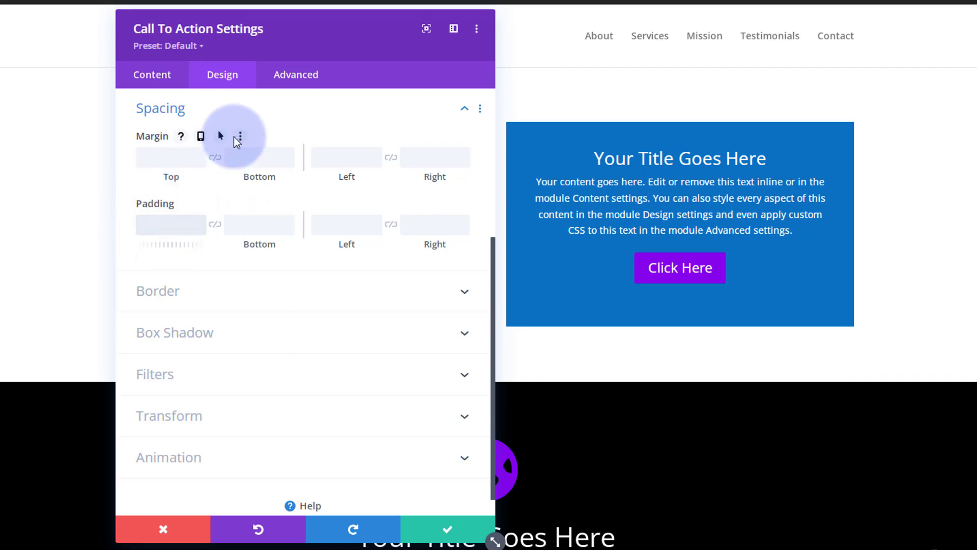
text(100px%)
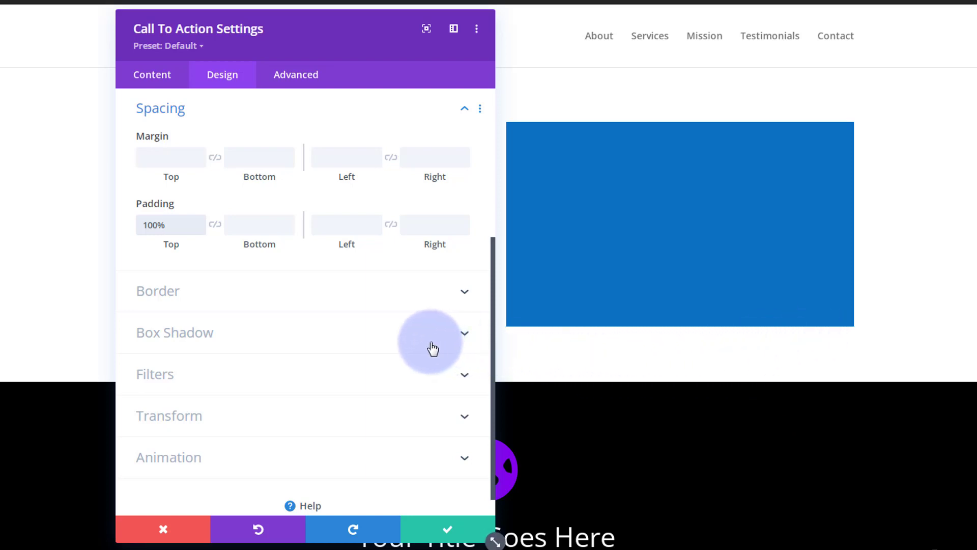
click(410, 224)
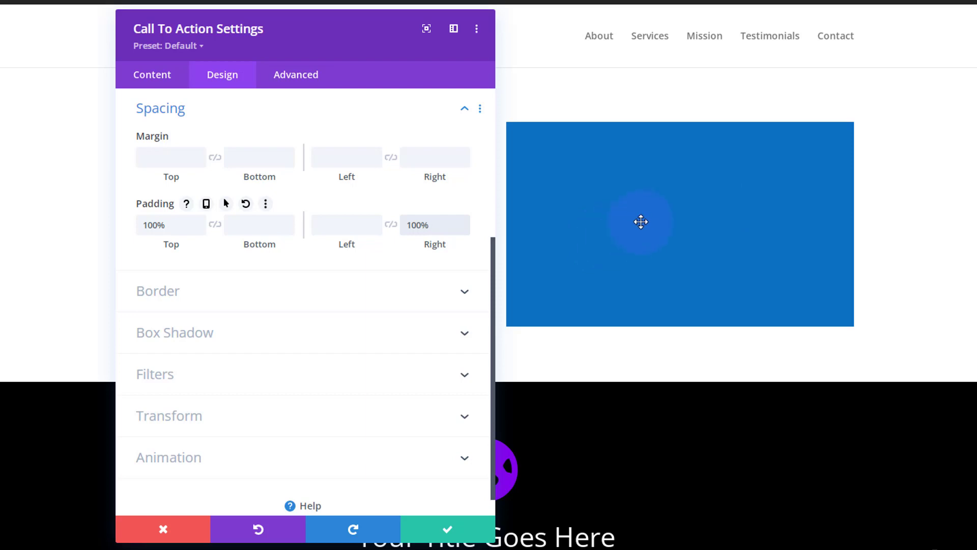
Make the module's blue background colour semi-transparent, as rgba(12,113,195,0.83).
click(162, 80)
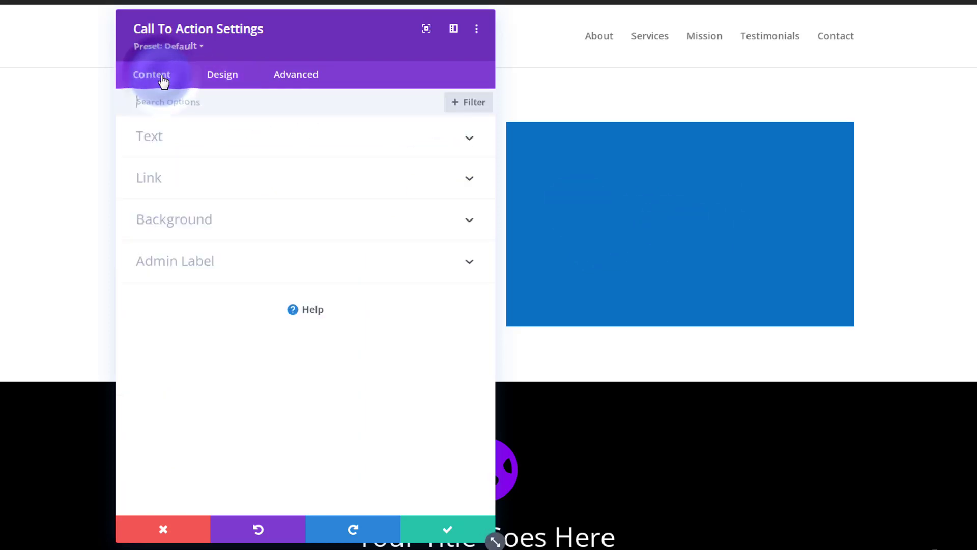
click(275, 223)
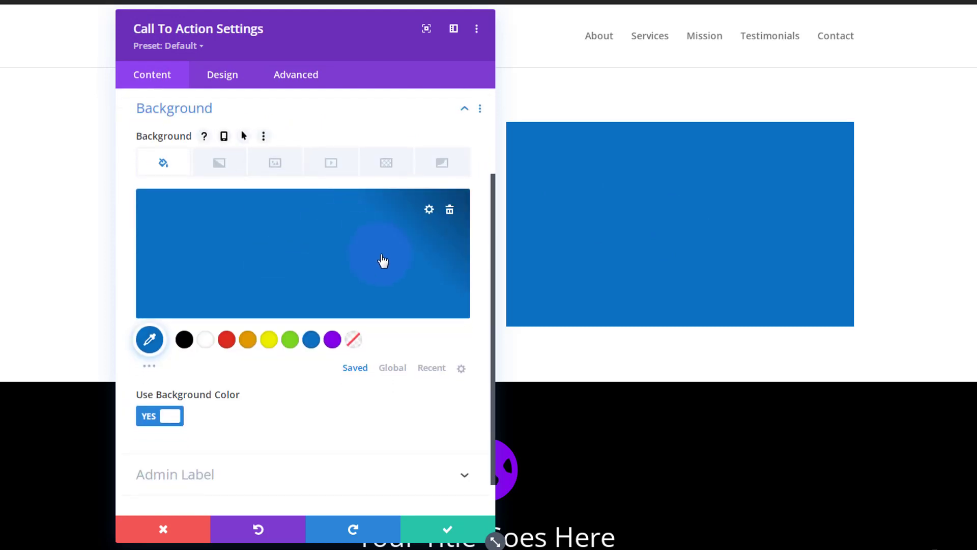
click(291, 252)
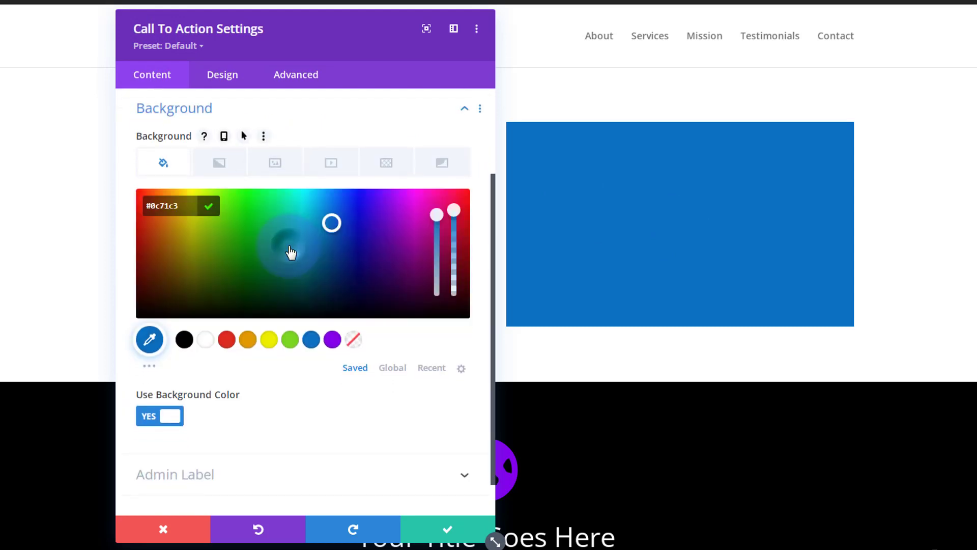
drag(455, 213, 457, 237)
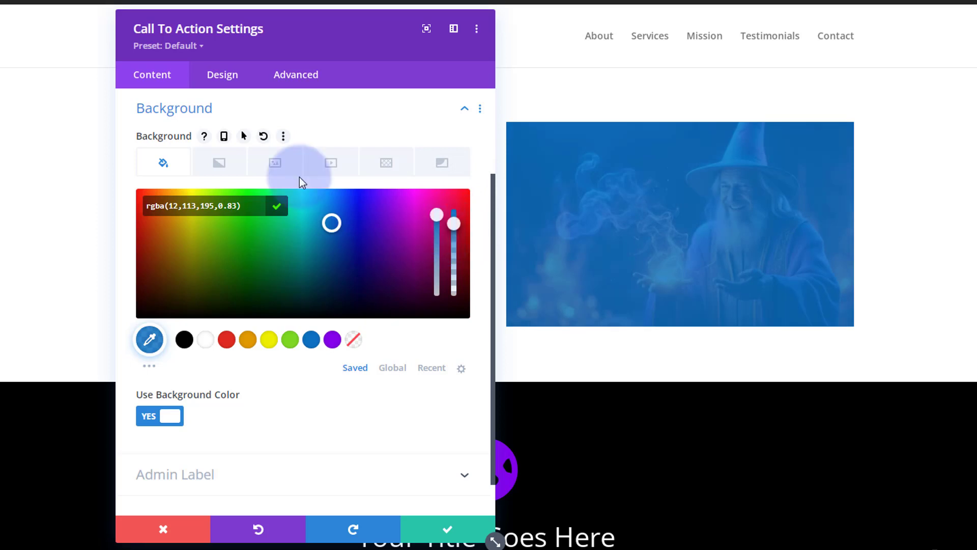
Enable hover values for the Call To Action module's padding and set the hover padding to 50px on all four sides.
click(223, 76)
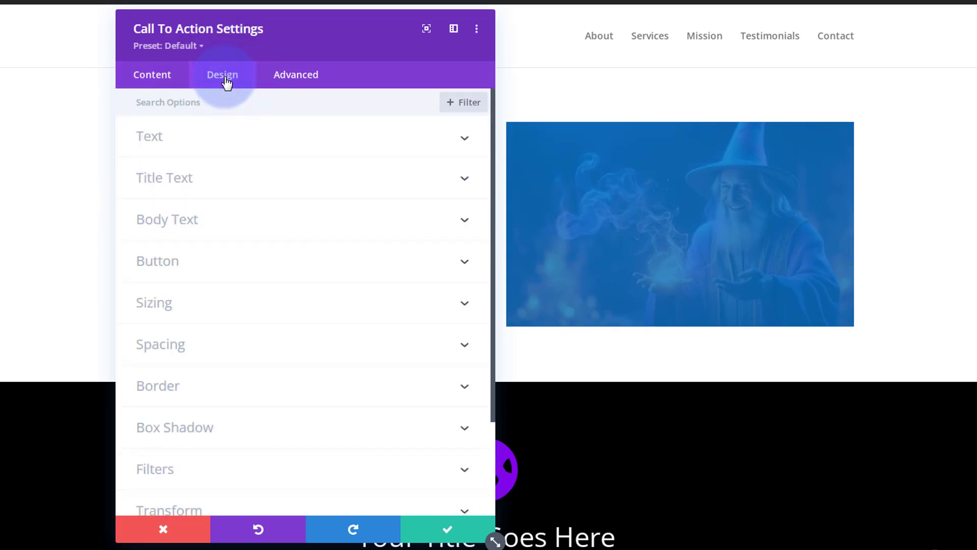
click(291, 342)
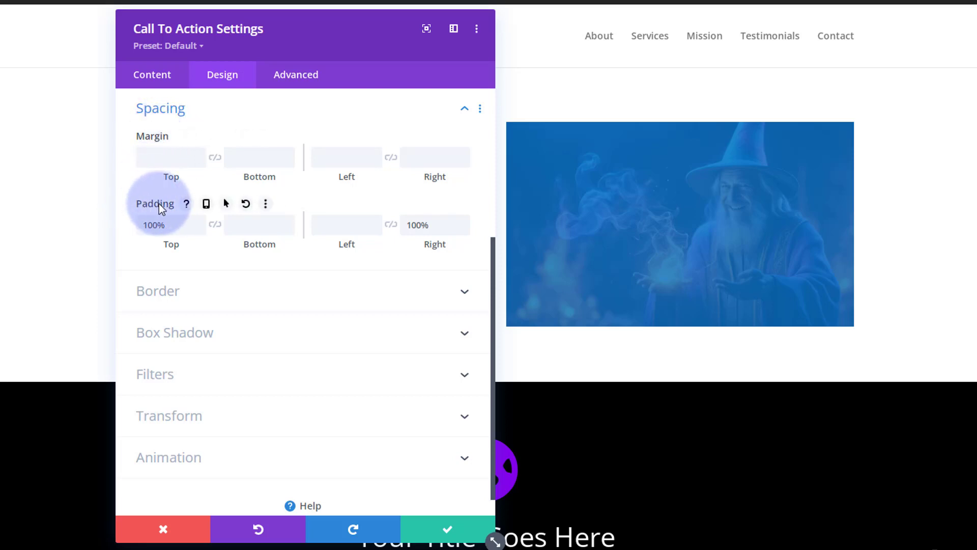
click(227, 203)
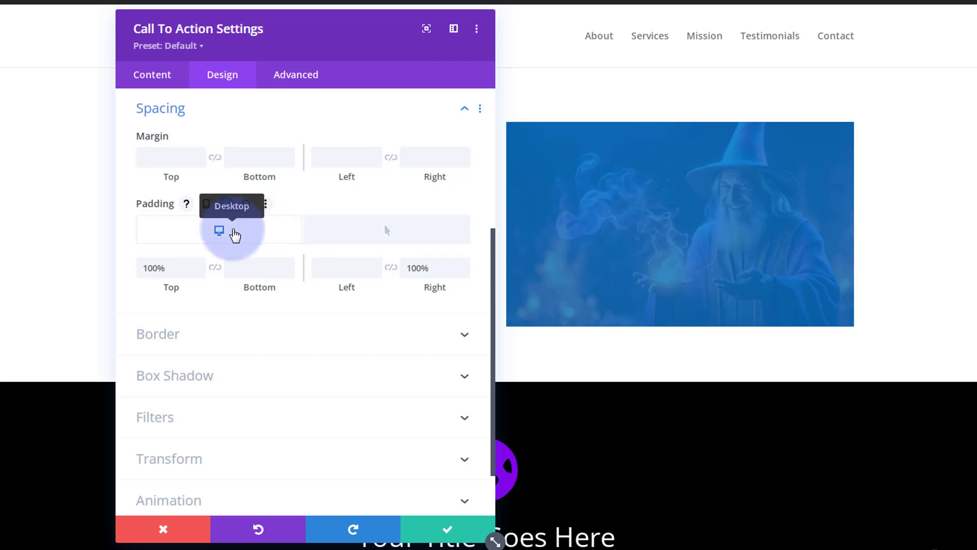
click(359, 232)
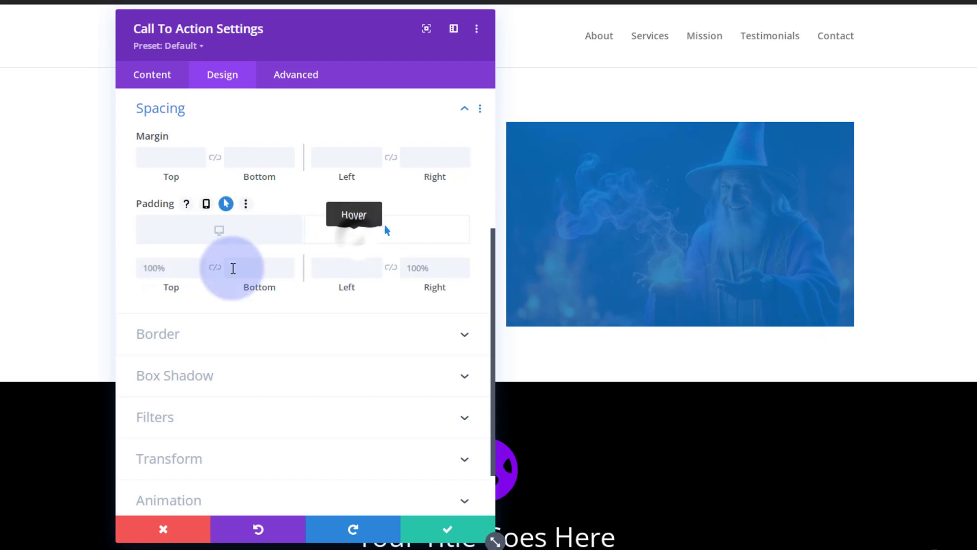
click(158, 269)
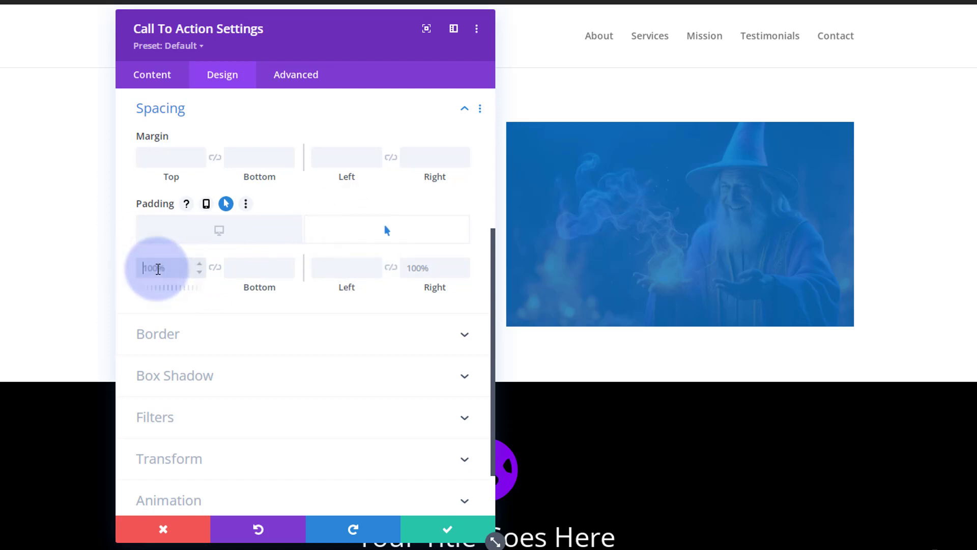
text(50)
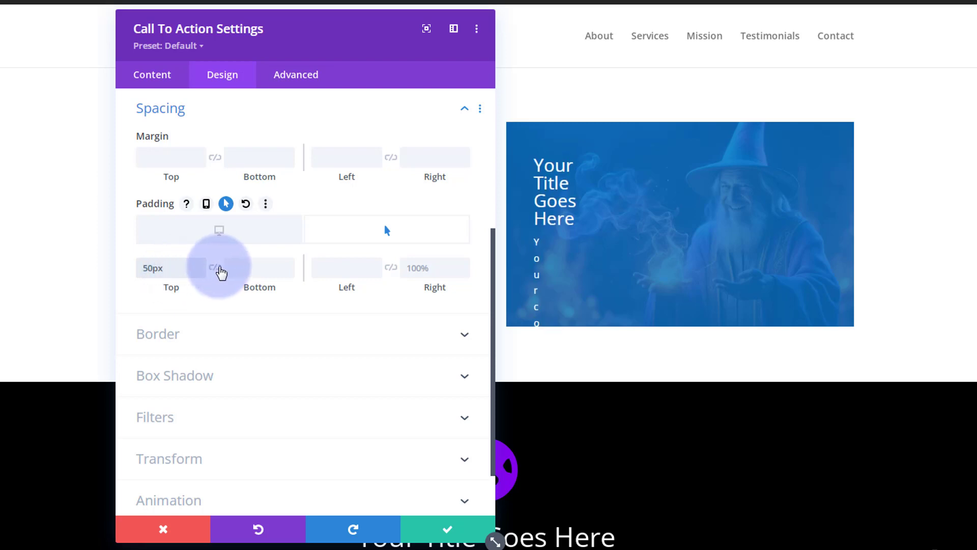
click(215, 269)
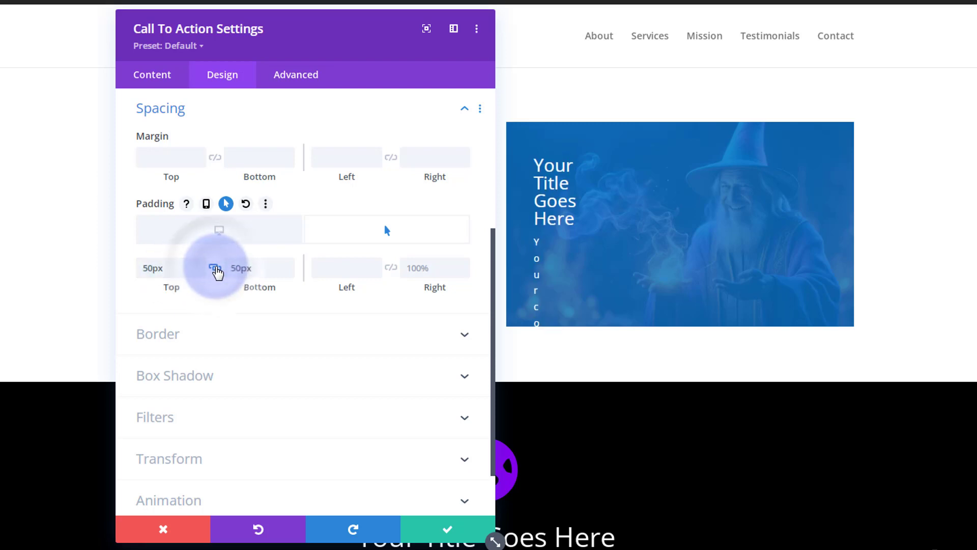
click(328, 265)
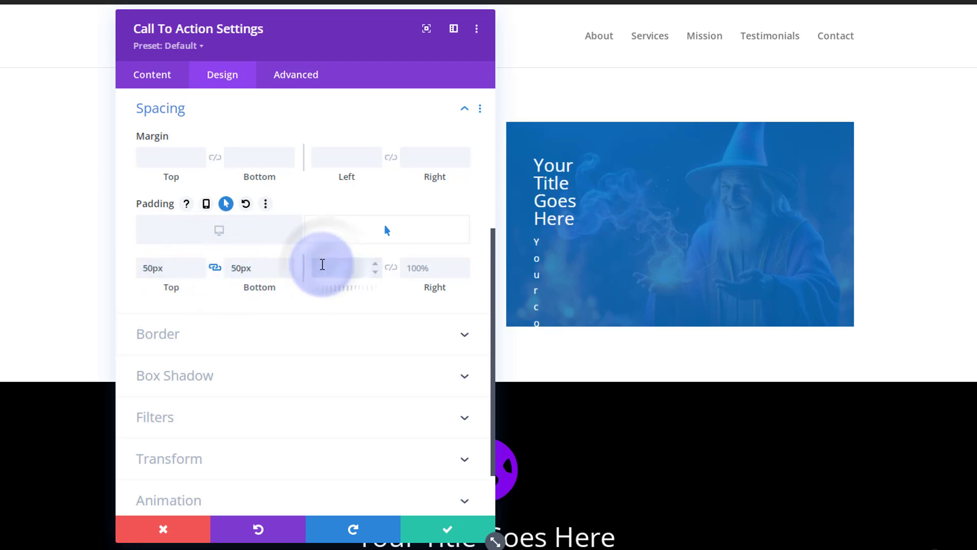
text(50px)
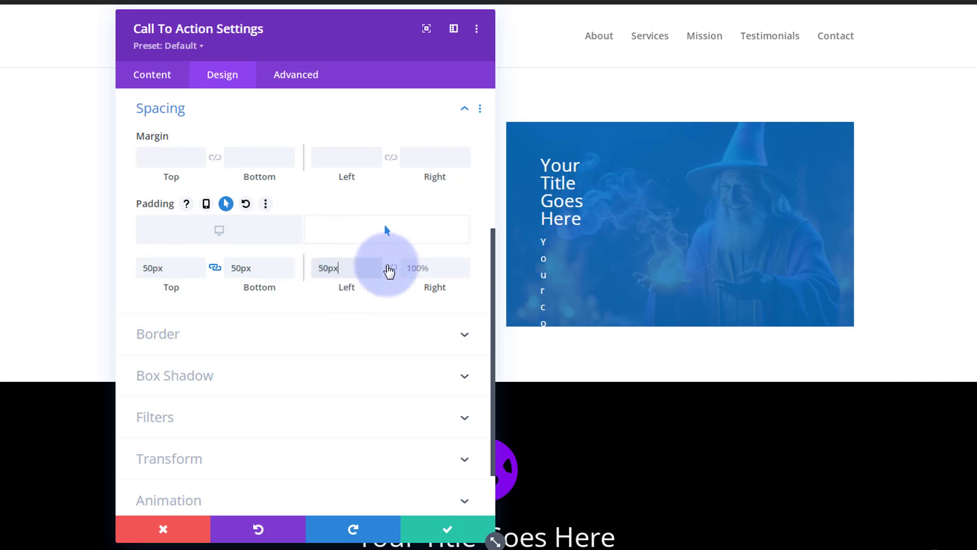
click(389, 268)
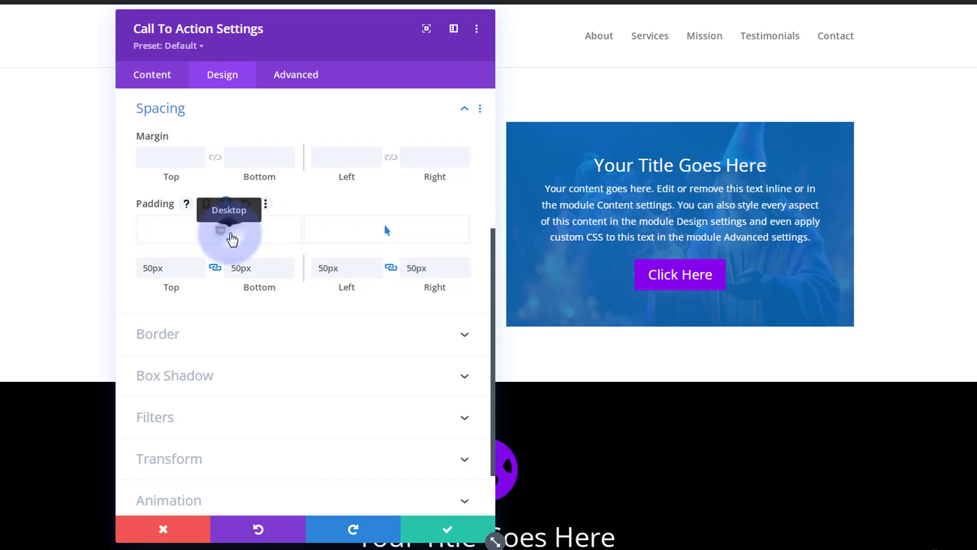
click(230, 238)
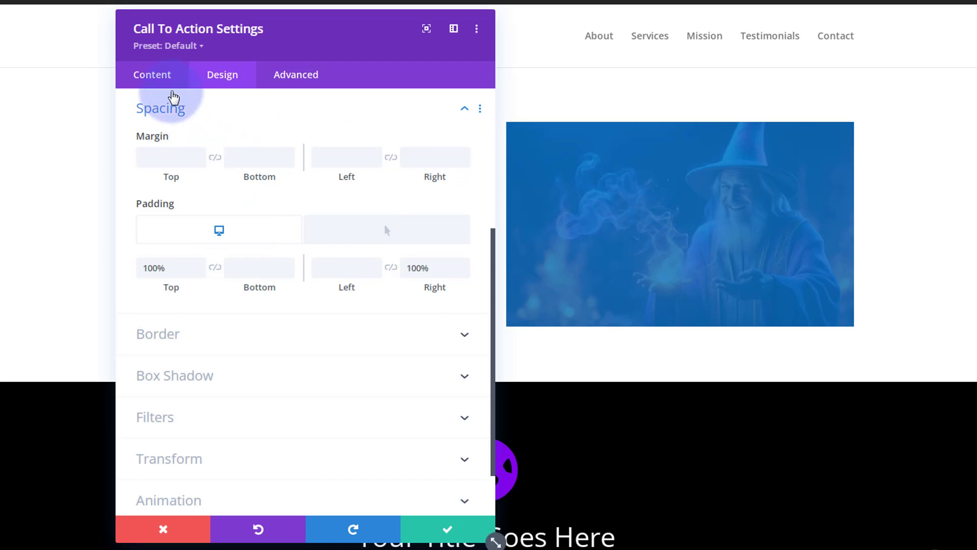
Enable hover values for the module's background and make its default desktop colour fully transparent, as rgba(12,113,195,0).
click(162, 81)
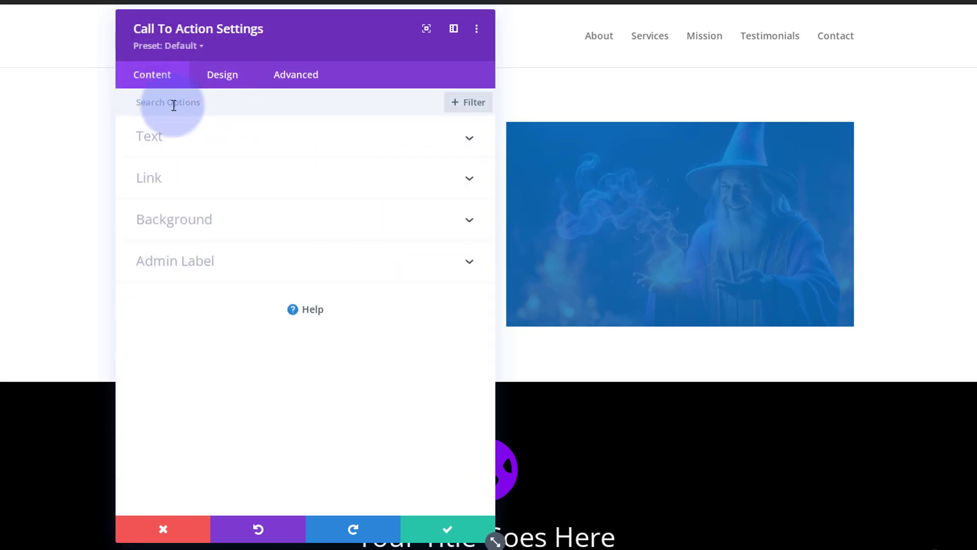
click(208, 220)
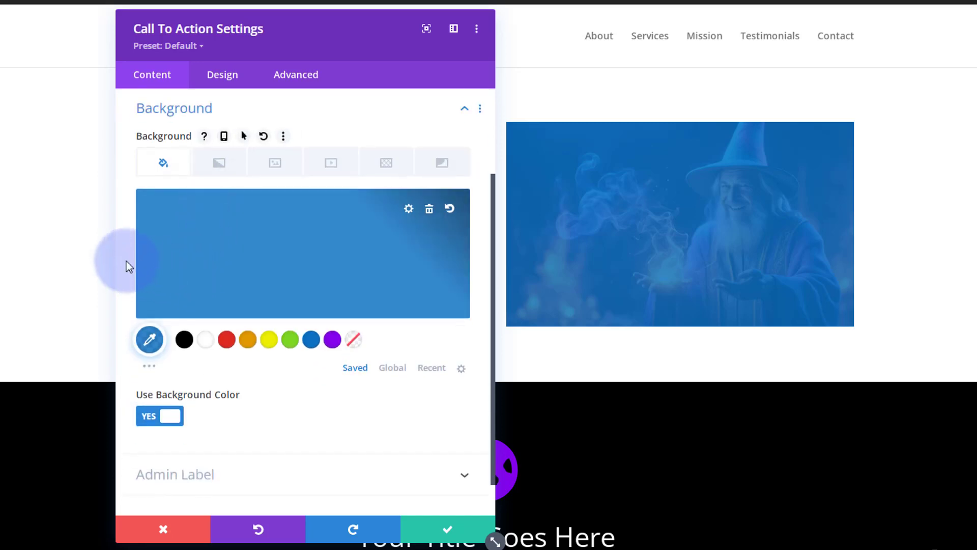
click(244, 136)
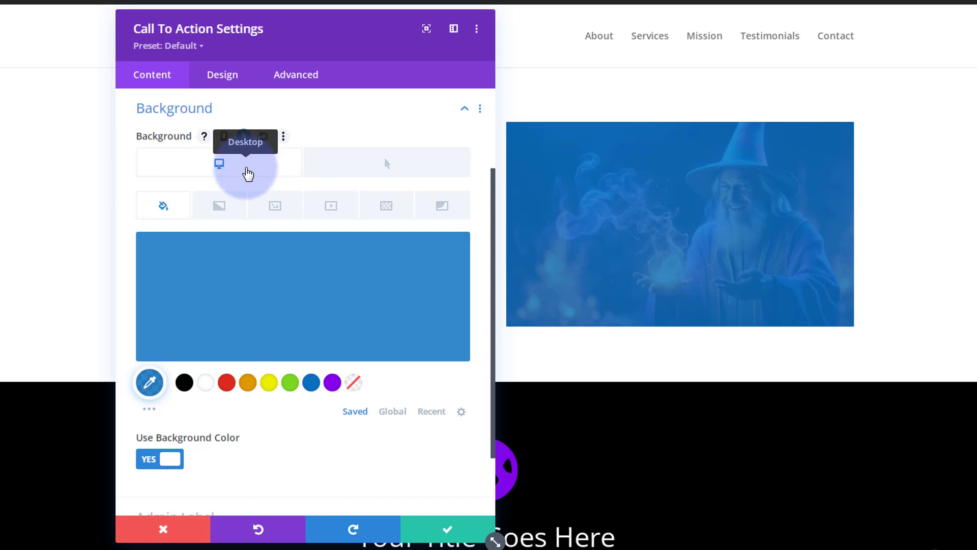
mouse_move(254, 290)
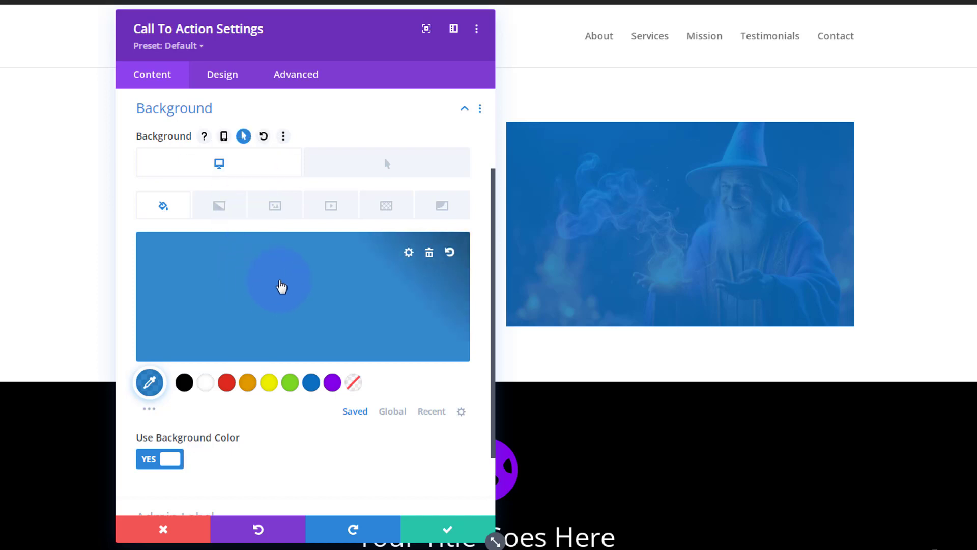
click(281, 287)
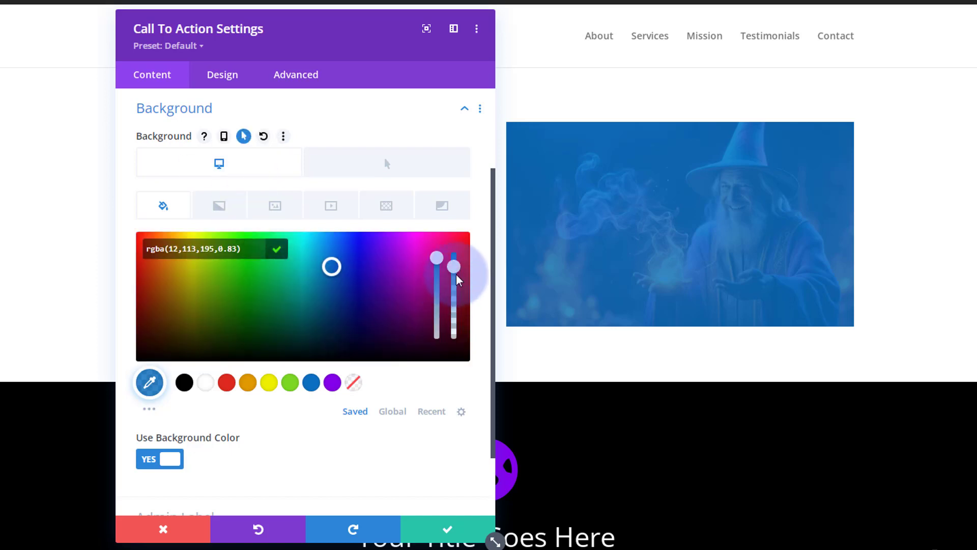
drag(456, 267, 458, 354)
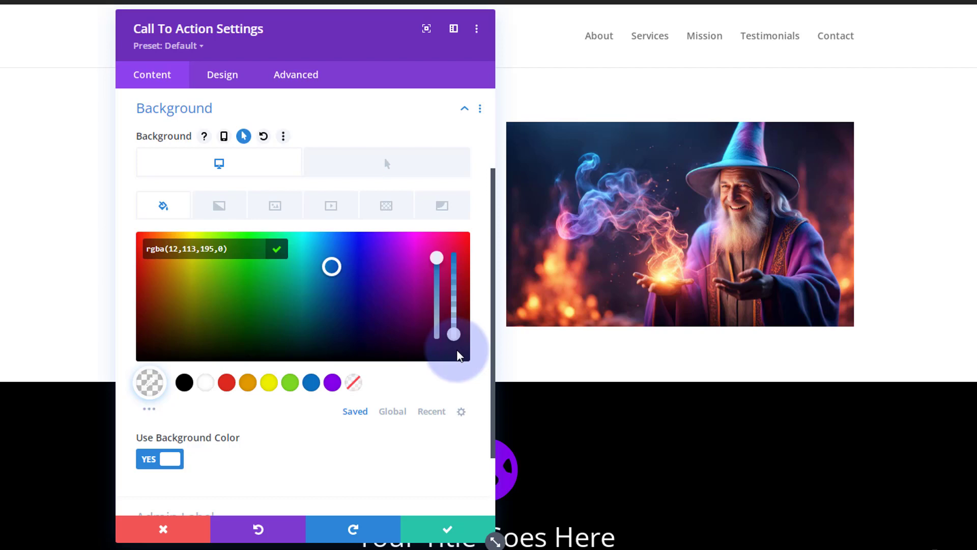
Set the module's hover background to semi-transparent blue, rgba(12,113,195,0.76), and compare the desktop and hover states.
click(391, 164)
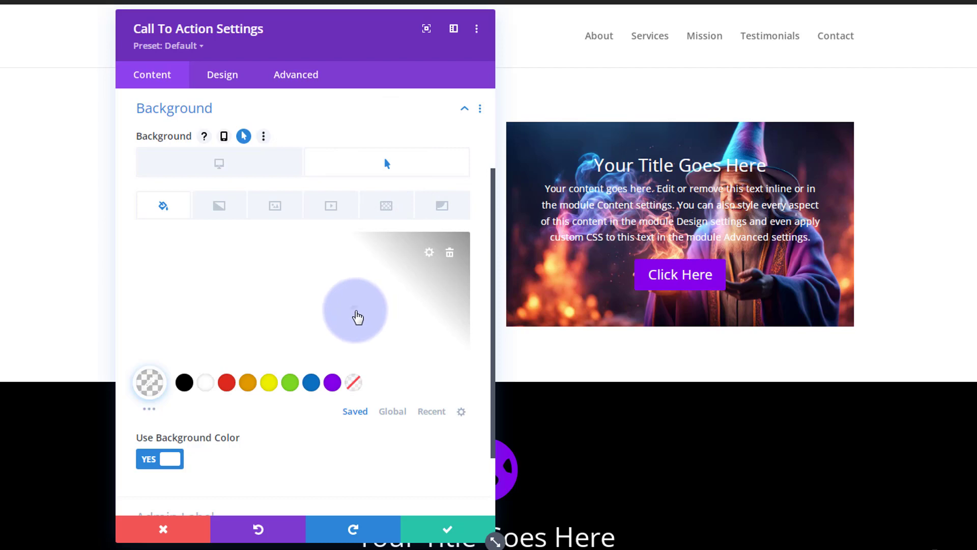
click(359, 317)
drag(455, 334, 458, 278)
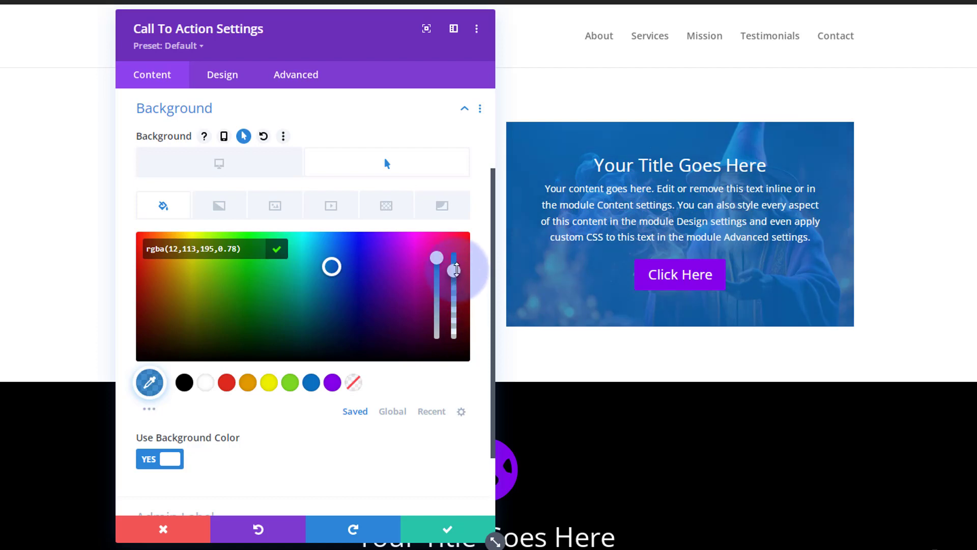
drag(453, 270, 454, 253)
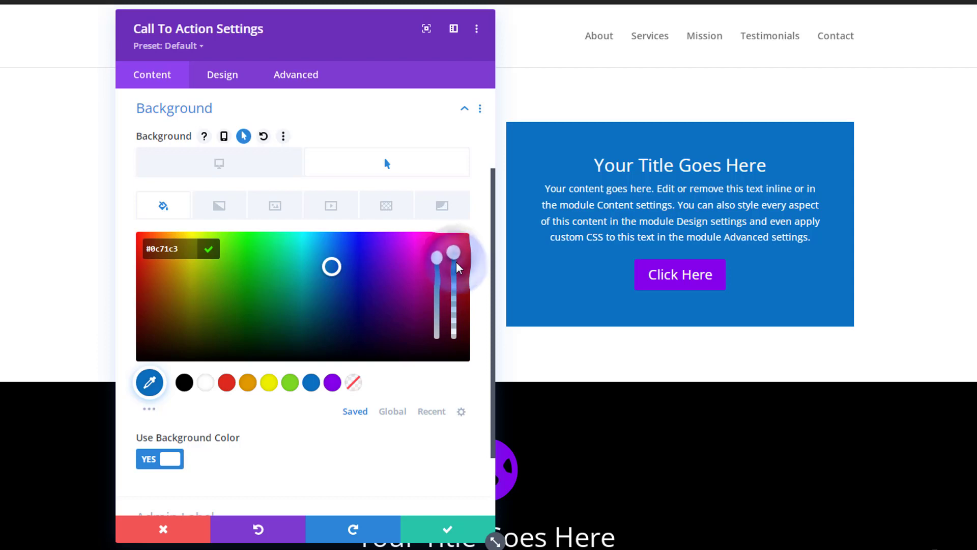
drag(456, 263, 455, 285)
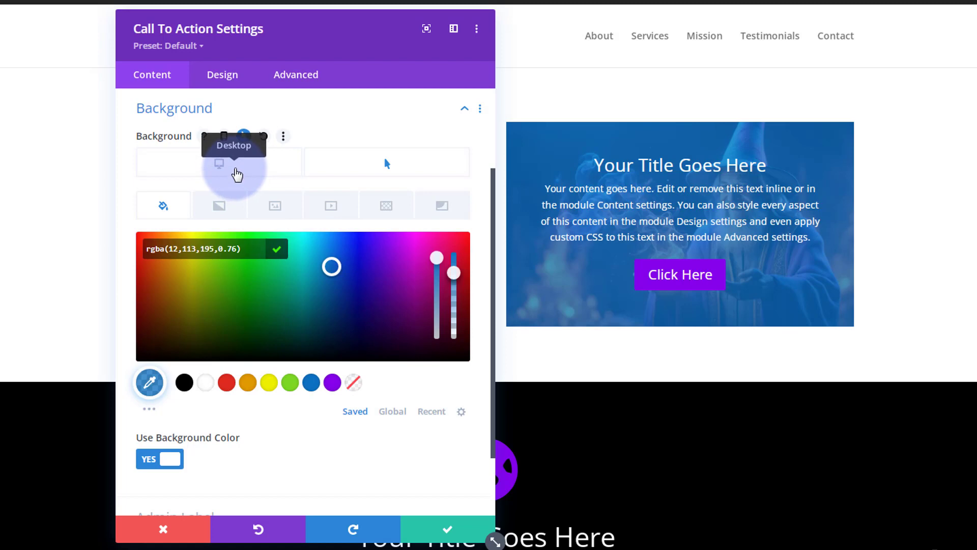
click(274, 167)
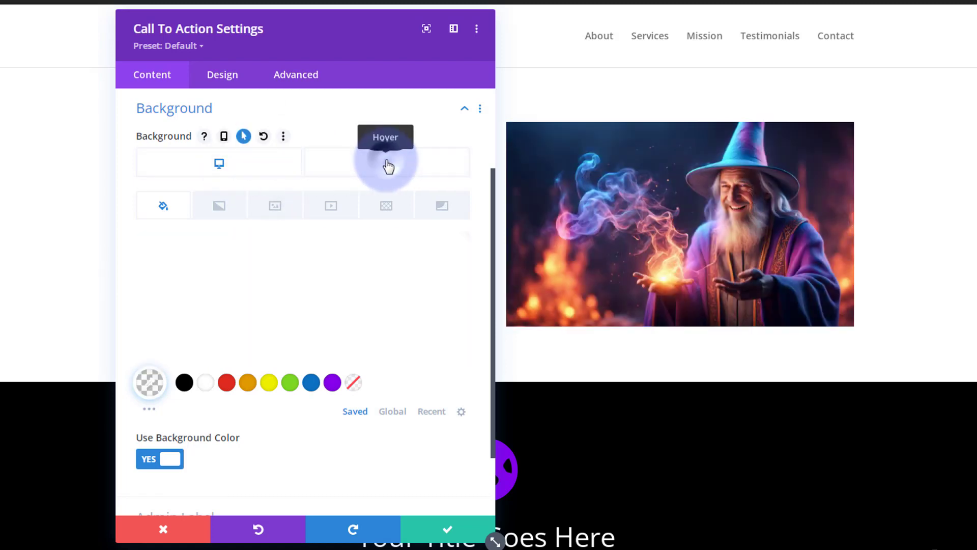
click(388, 165)
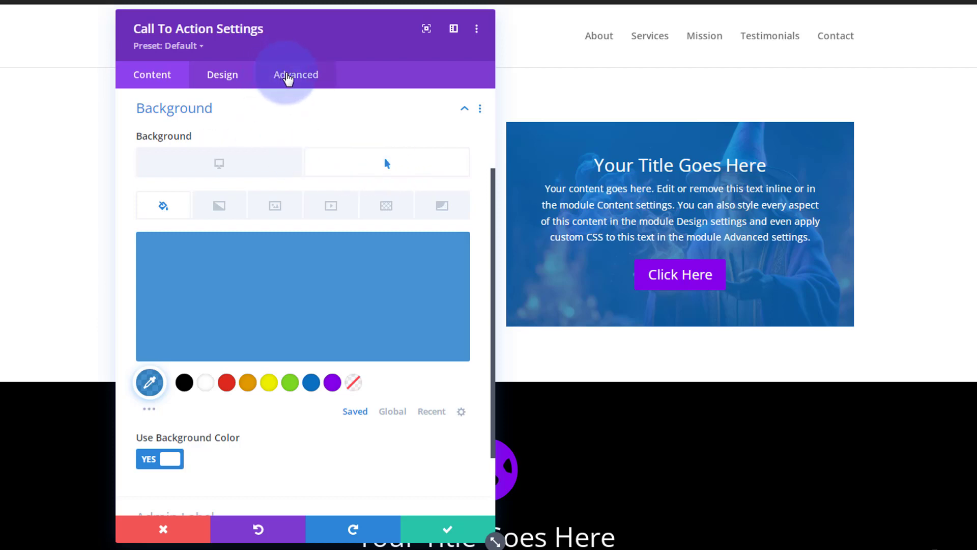
Set the module's transition duration to 700ms and its speed curve to Ease-In-Out, and save the module settings.
click(295, 79)
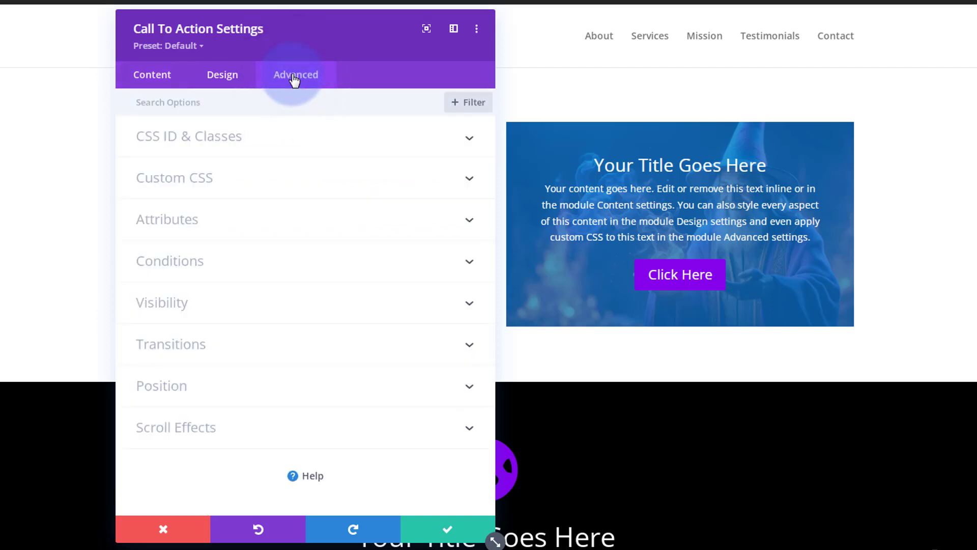
click(293, 346)
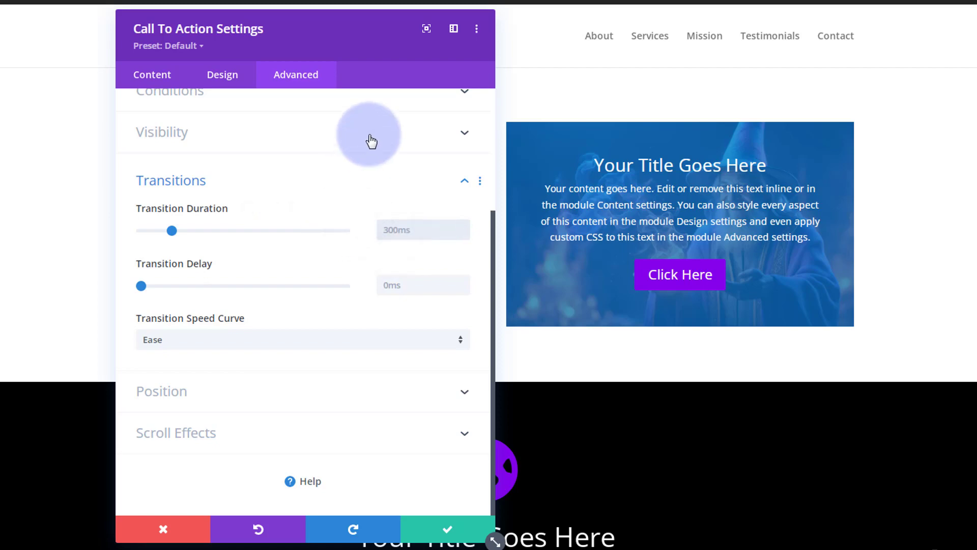
text(700ms)
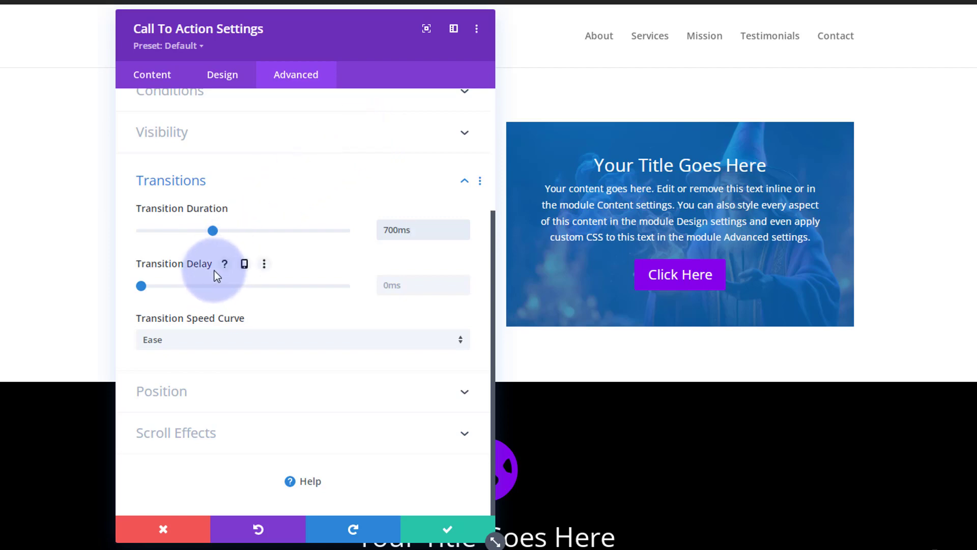
click(252, 302)
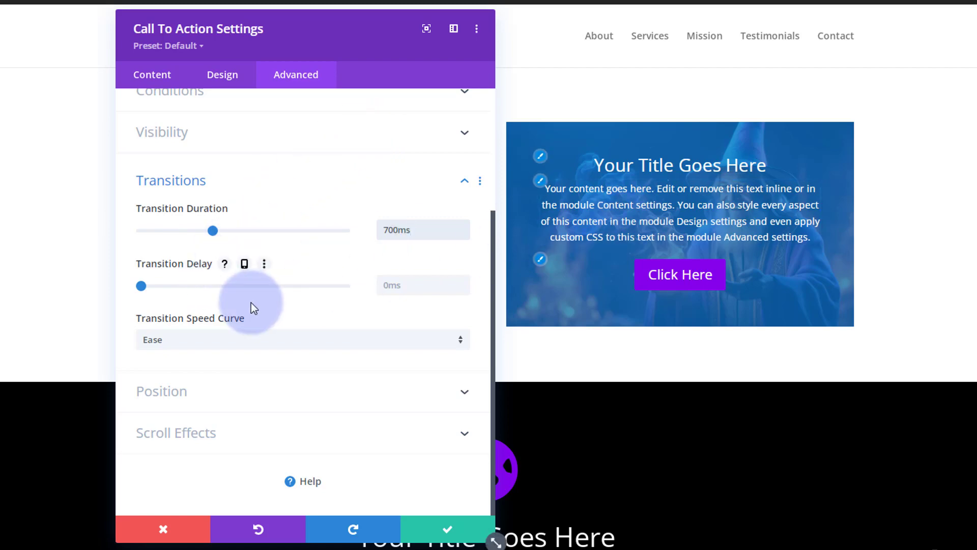
click(284, 340)
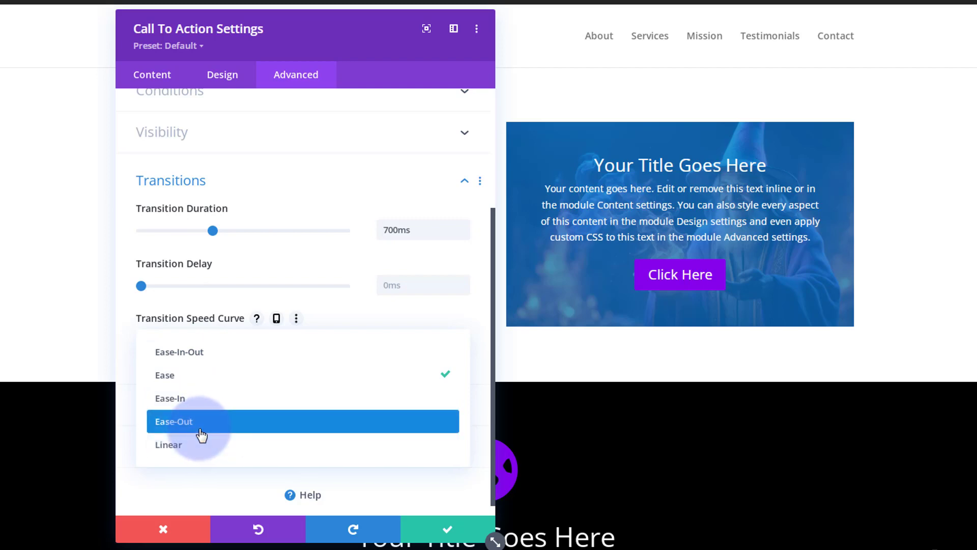
click(177, 360)
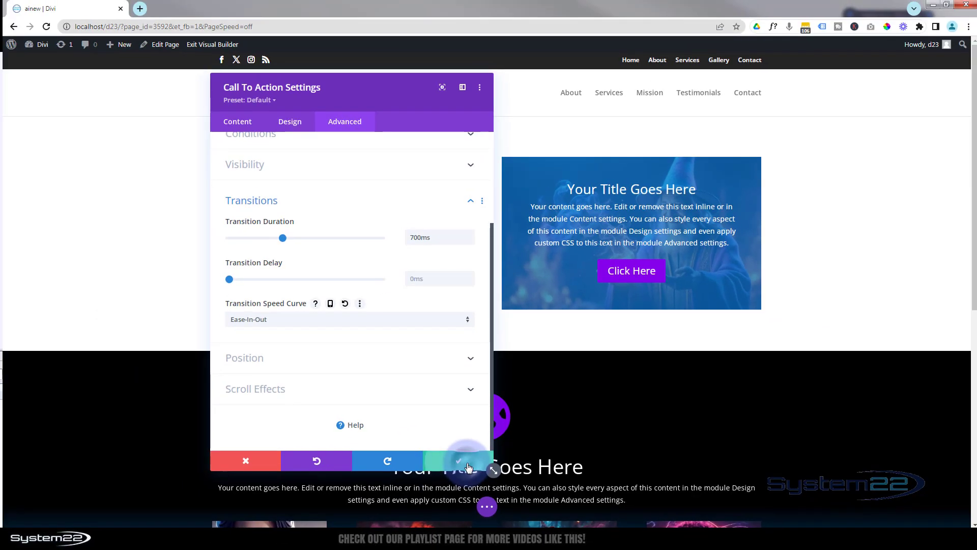
click(468, 529)
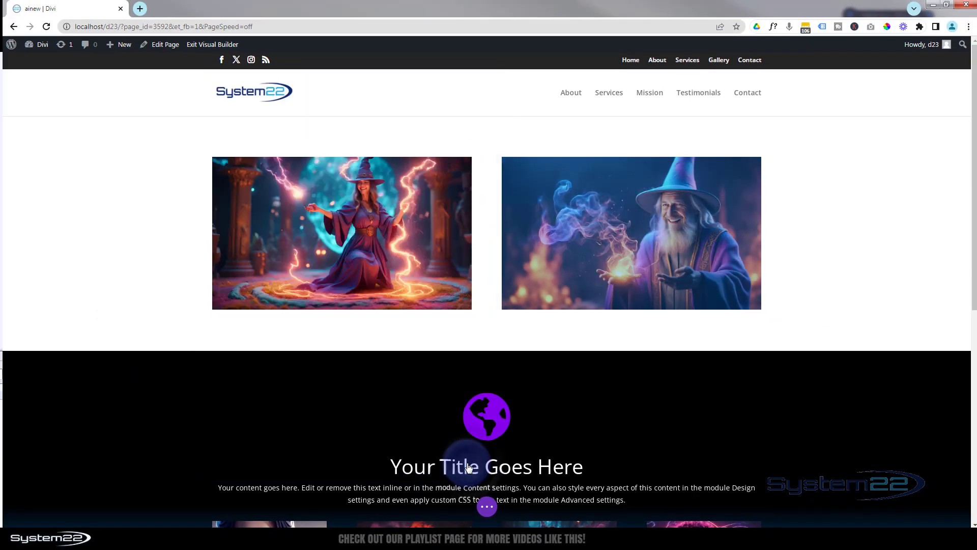
Save the page as a draft, and exit the visual builder to check the wizard image's hover effect on the page.
click(487, 508)
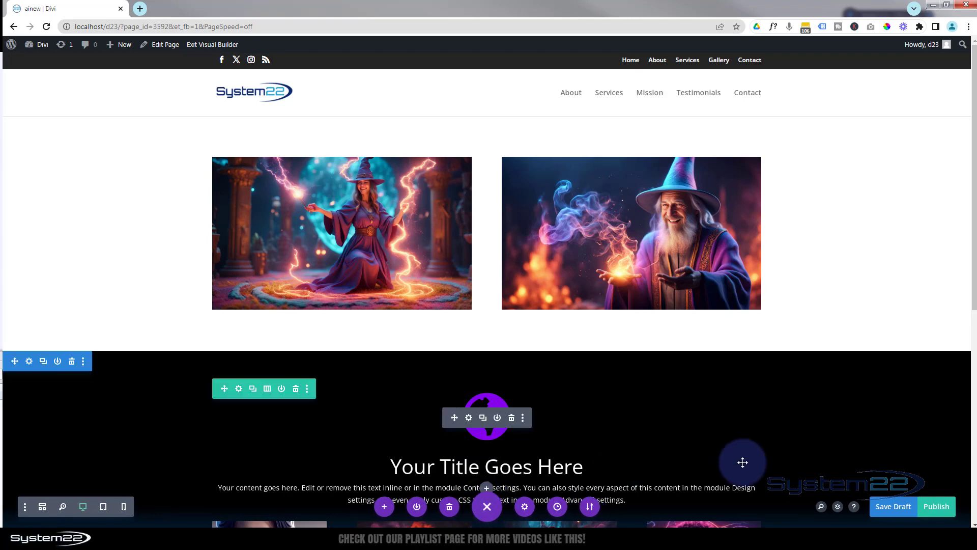
click(885, 516)
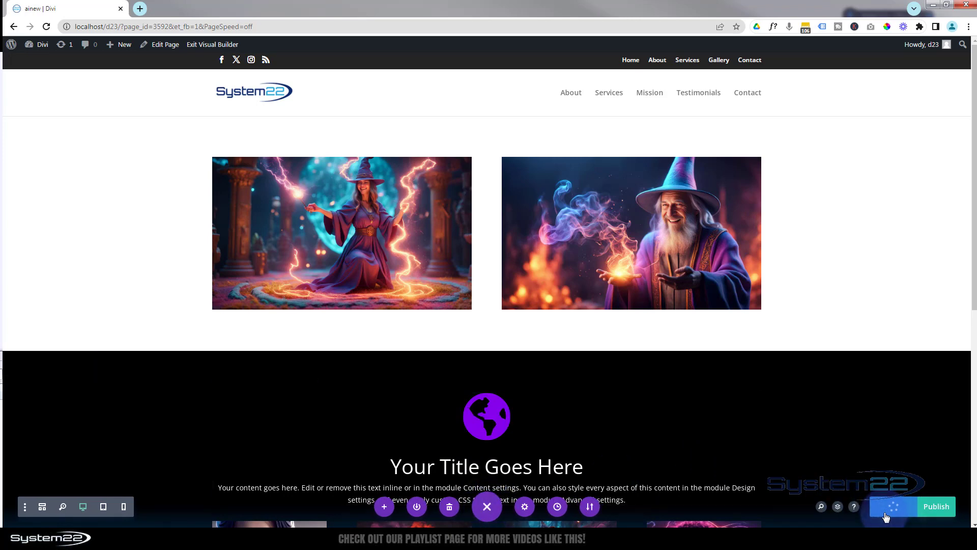
click(221, 46)
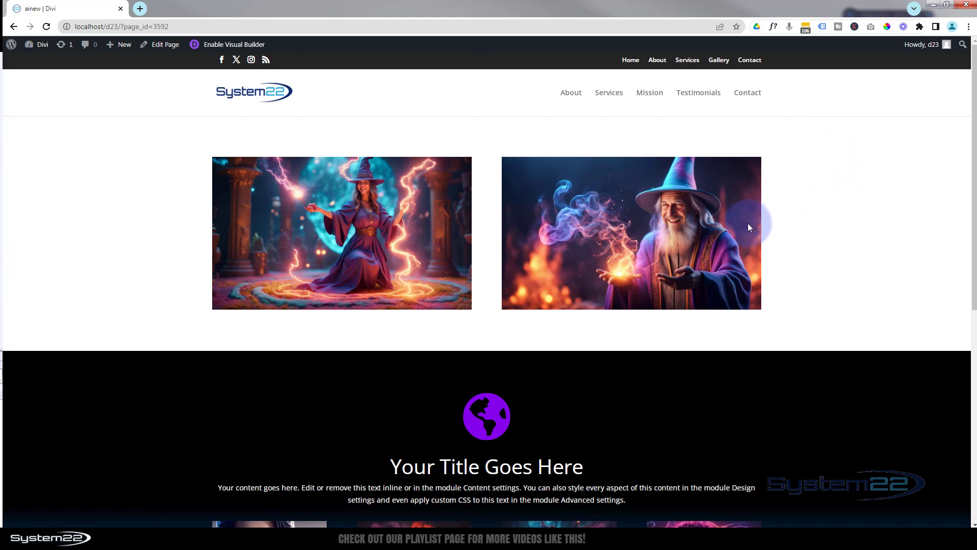
mouse_move(743, 225)
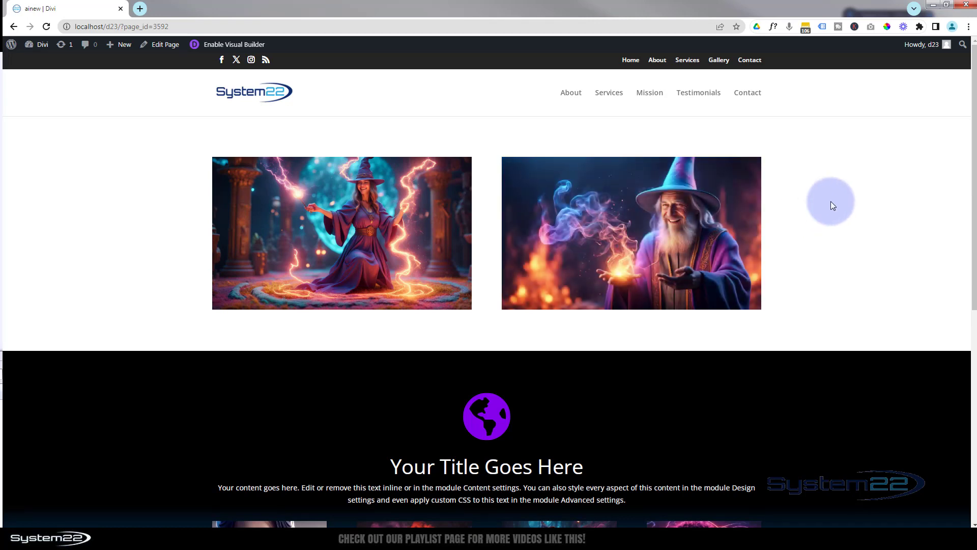
mouse_move(722, 247)
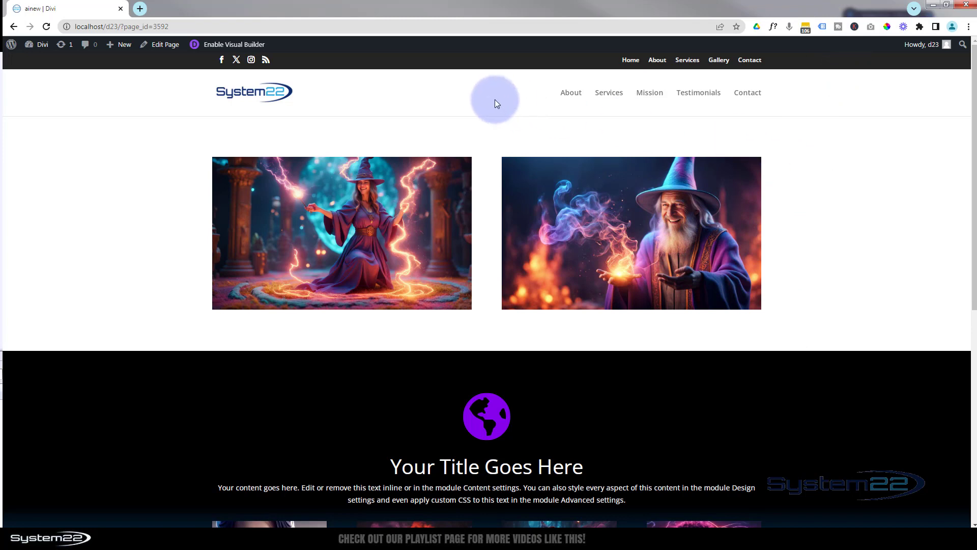
Compare the hover animations of the two wizard image modules on the published page, checking how each one's overlay, text and button appear.
mouse_move(593, 205)
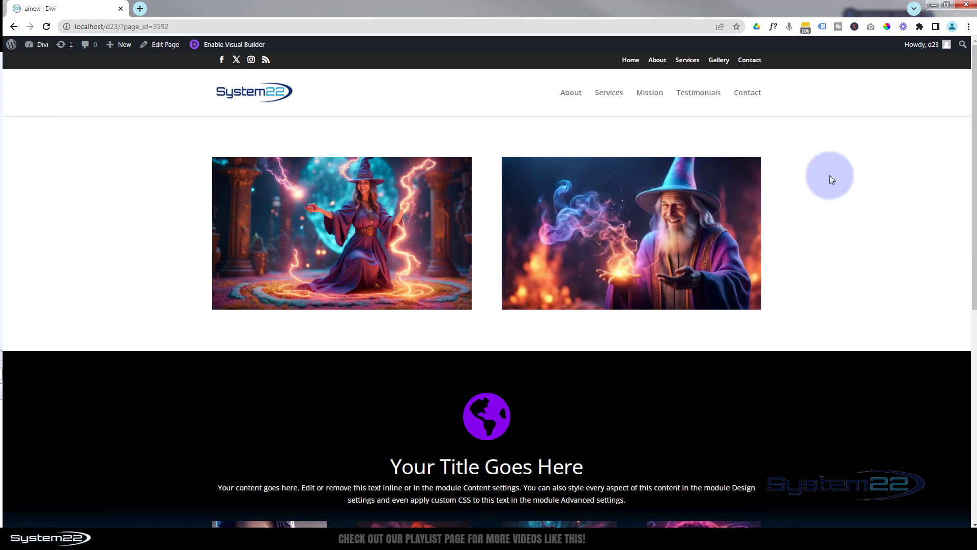
mouse_move(677, 256)
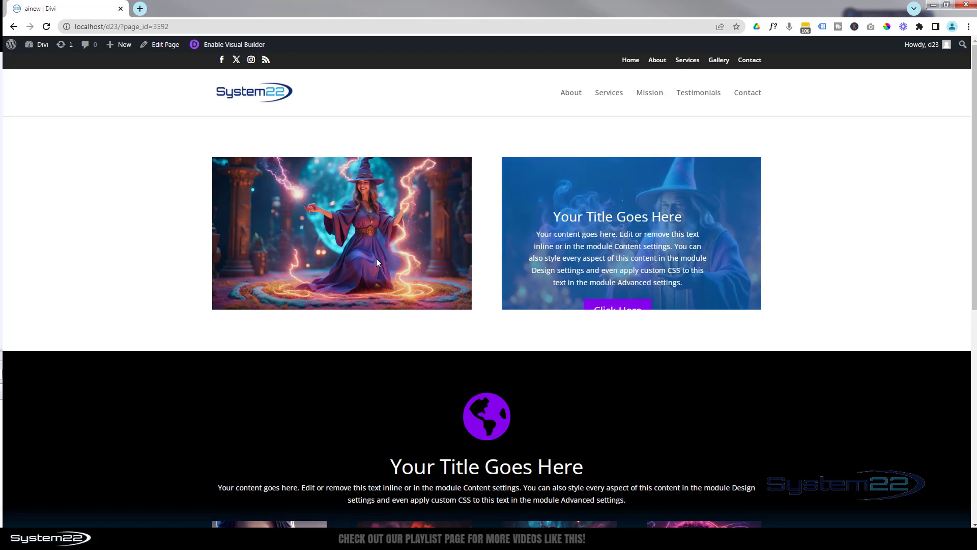
mouse_move(377, 258)
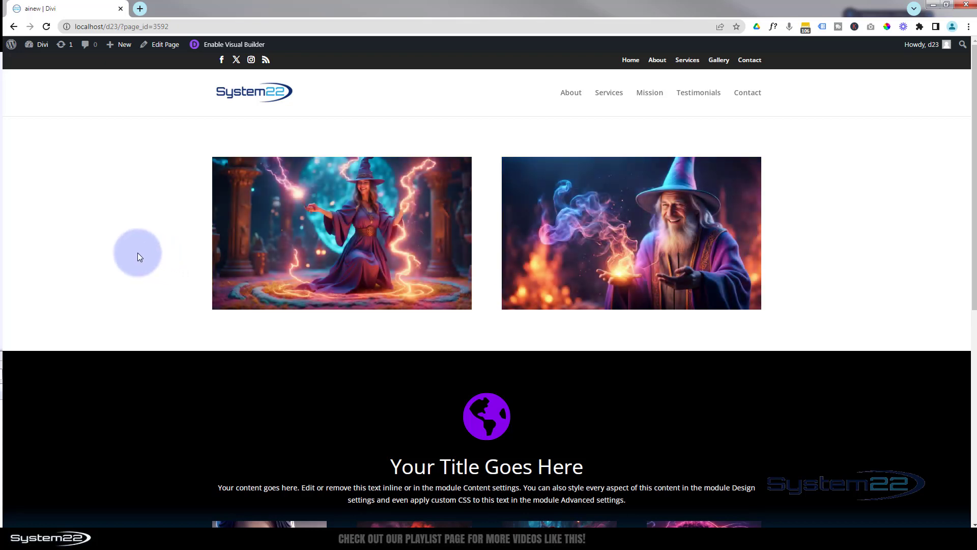
mouse_move(342, 240)
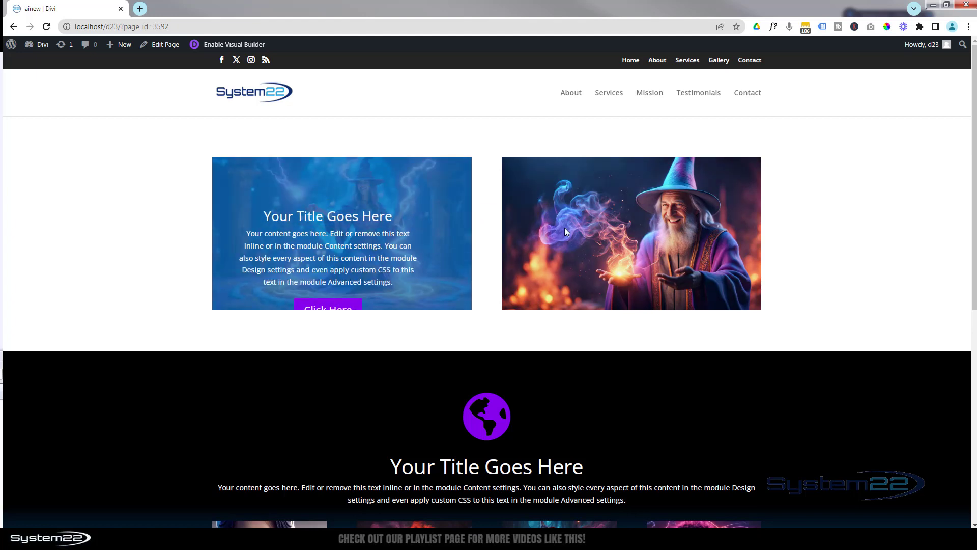
mouse_move(565, 232)
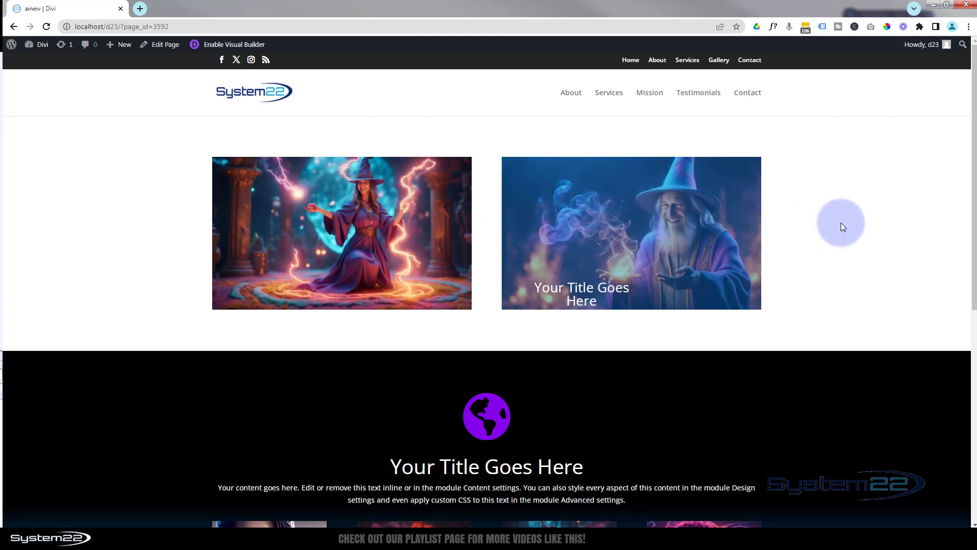
mouse_move(628, 246)
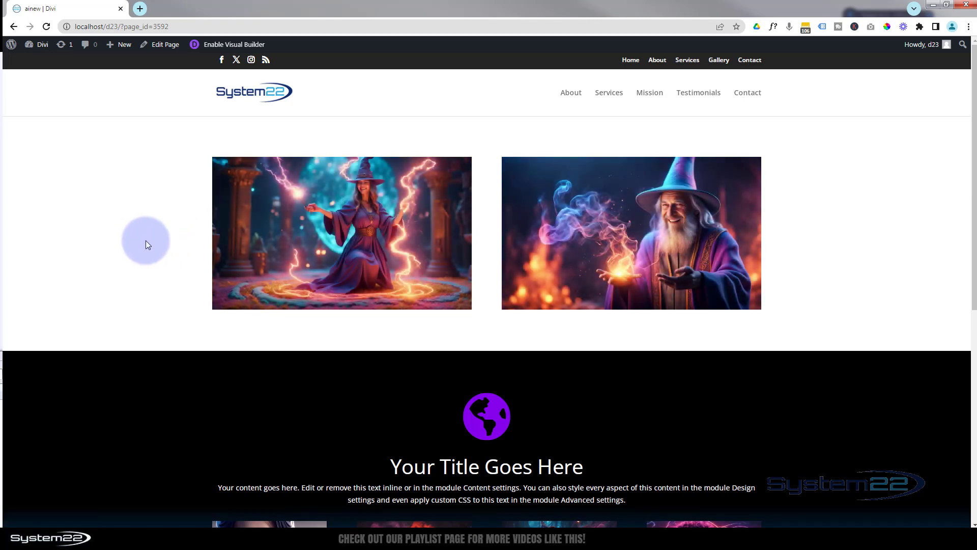
mouse_move(385, 235)
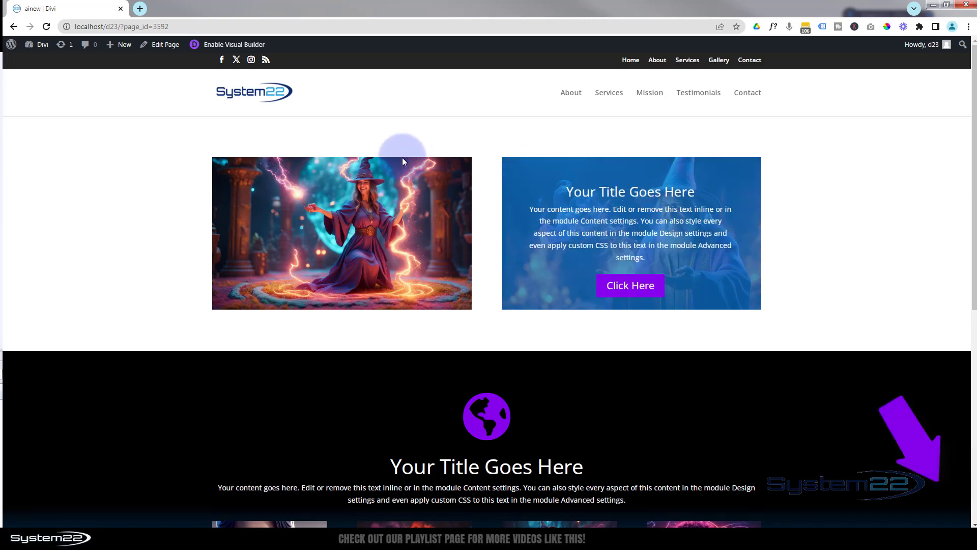
mouse_move(357, 208)
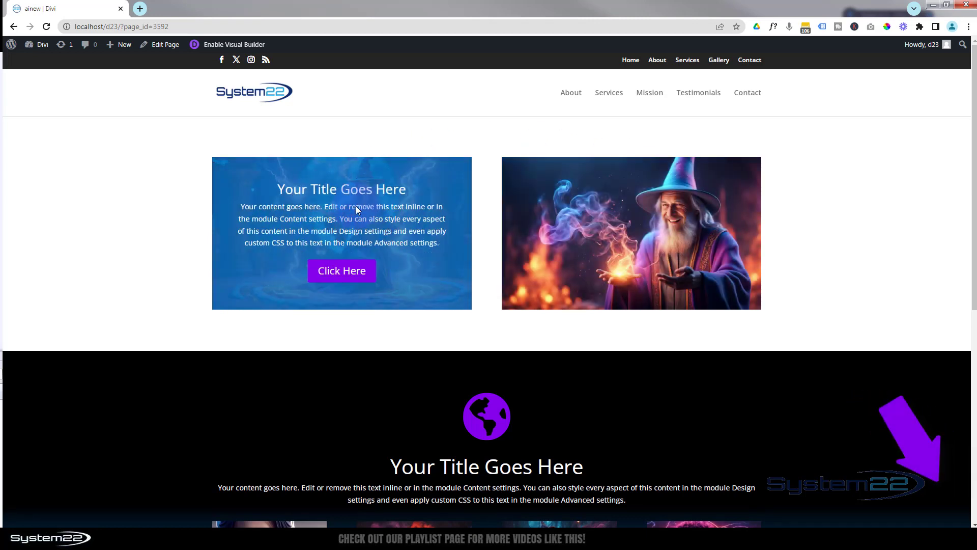